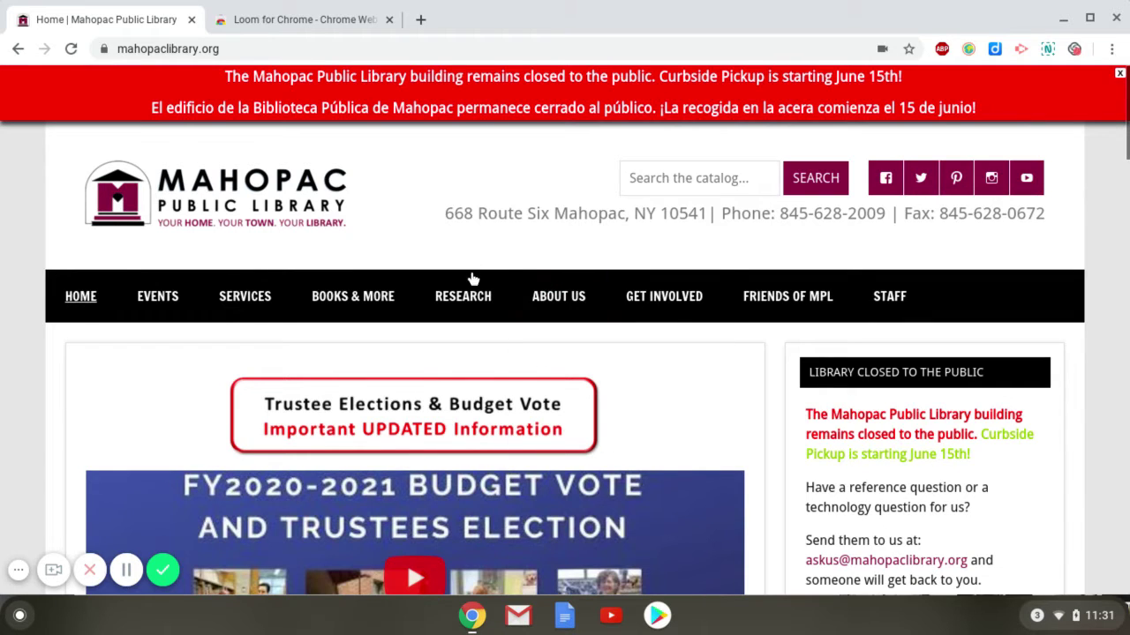
Bring up the RESEARCH submenu in the library website's top navigation bar.
{"action": "mouse_move", "coordinate": [474, 298]}
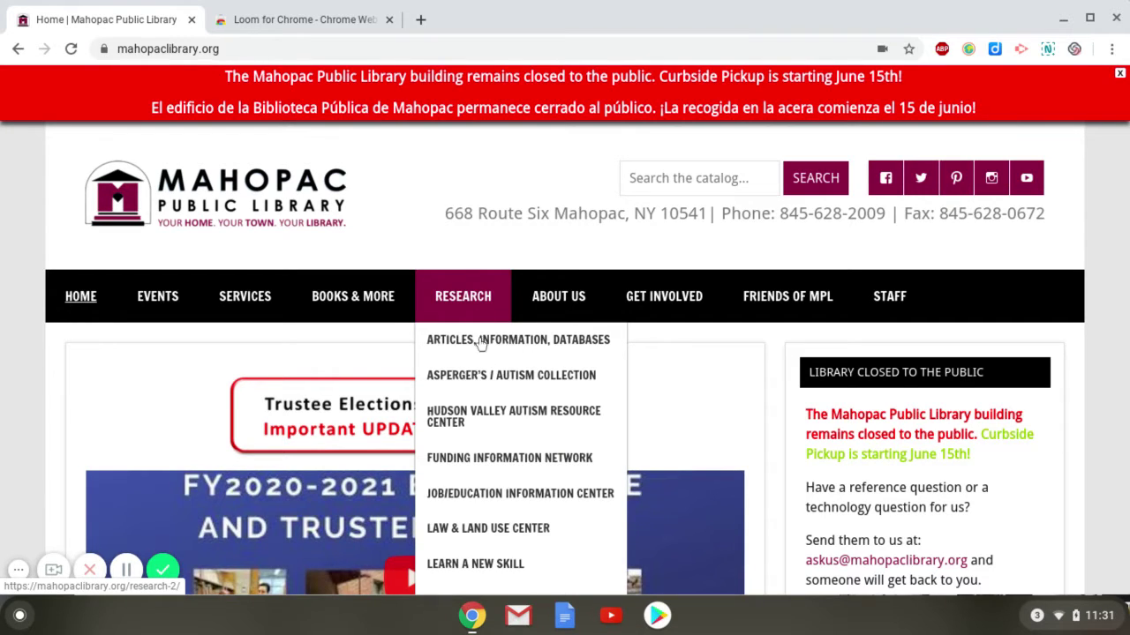
Go to the Funding Information Network page and scroll to the Foundation Directory Online access section.
{"action": "left_click", "coordinate": [492, 468]}
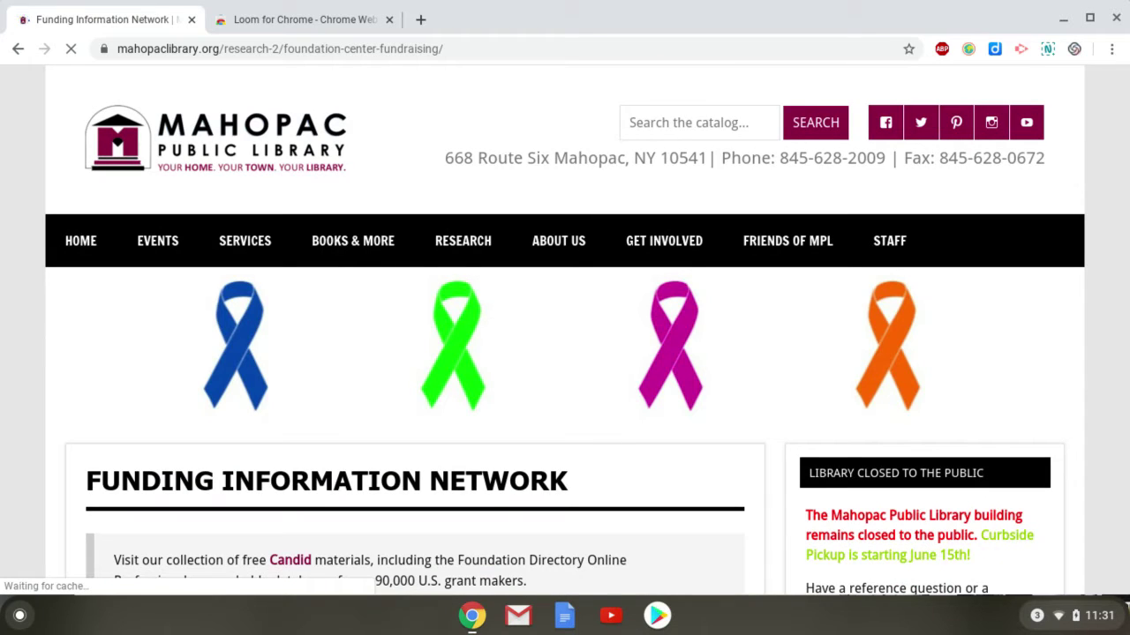
{"action": "scroll", "coordinate": [564, 353], "scroll_direction": "down", "scroll_amount": 3}
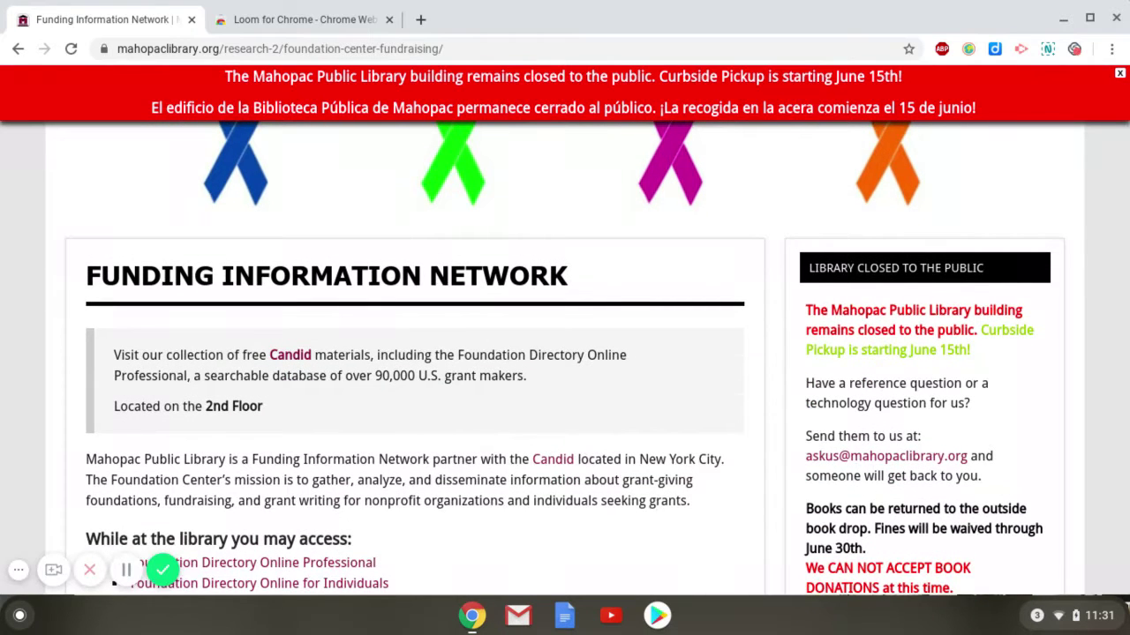
{"action": "scroll", "coordinate": [565, 361], "scroll_direction": "down", "scroll_amount": 2}
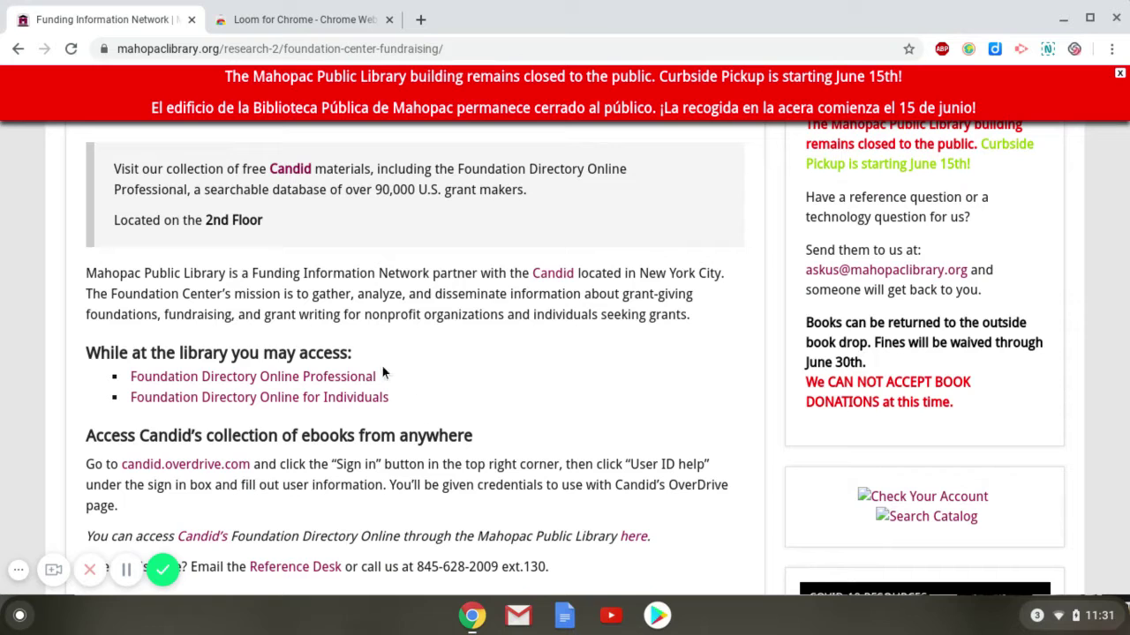
{"action": "scroll", "coordinate": [553, 404], "scroll_direction": "down", "scroll_amount": 1}
{"action": "scroll", "coordinate": [554, 399], "scroll_direction": "down", "scroll_amount": 1}
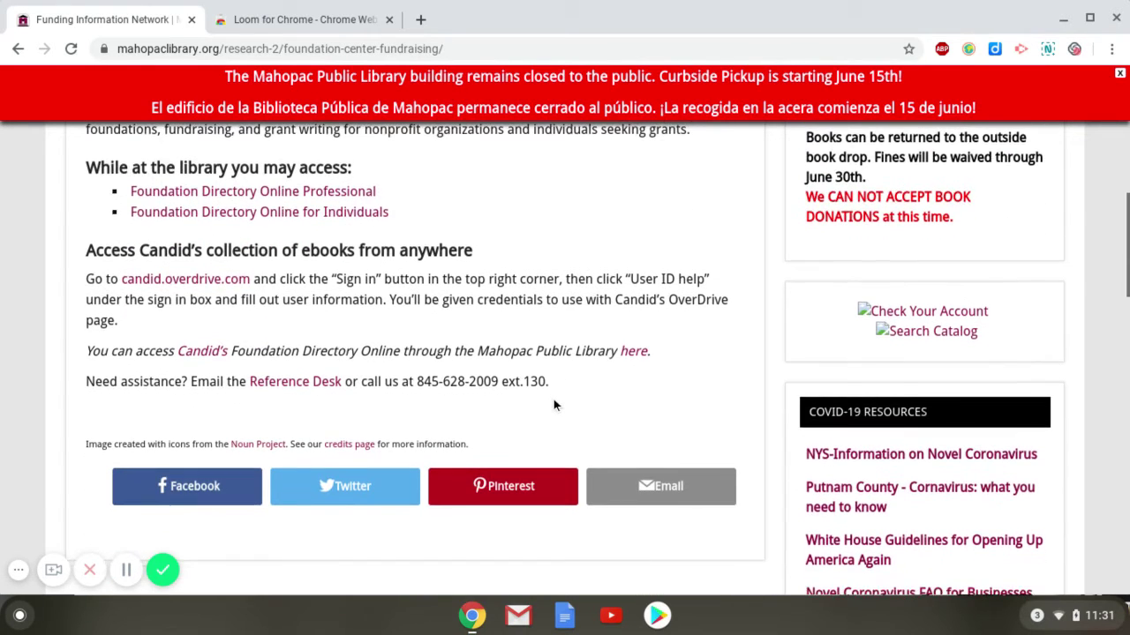
Enter Foundation Directory Online through the library link and search for 'music new york'.
{"action": "left_click", "coordinate": [633, 353]}
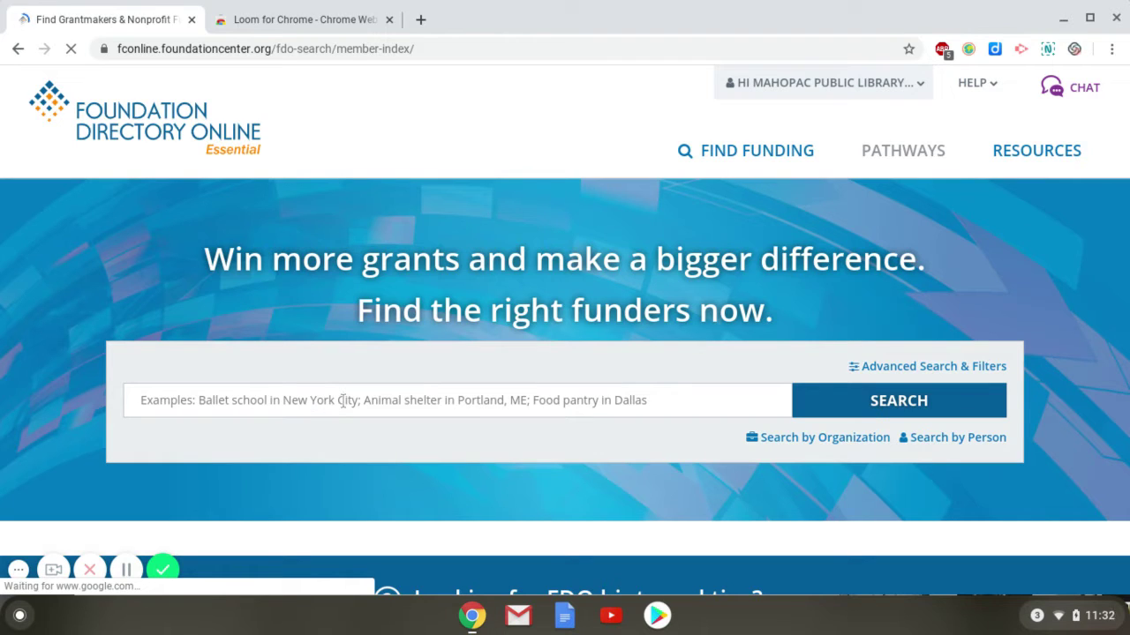
{"action": "type", "text": "music new y"}
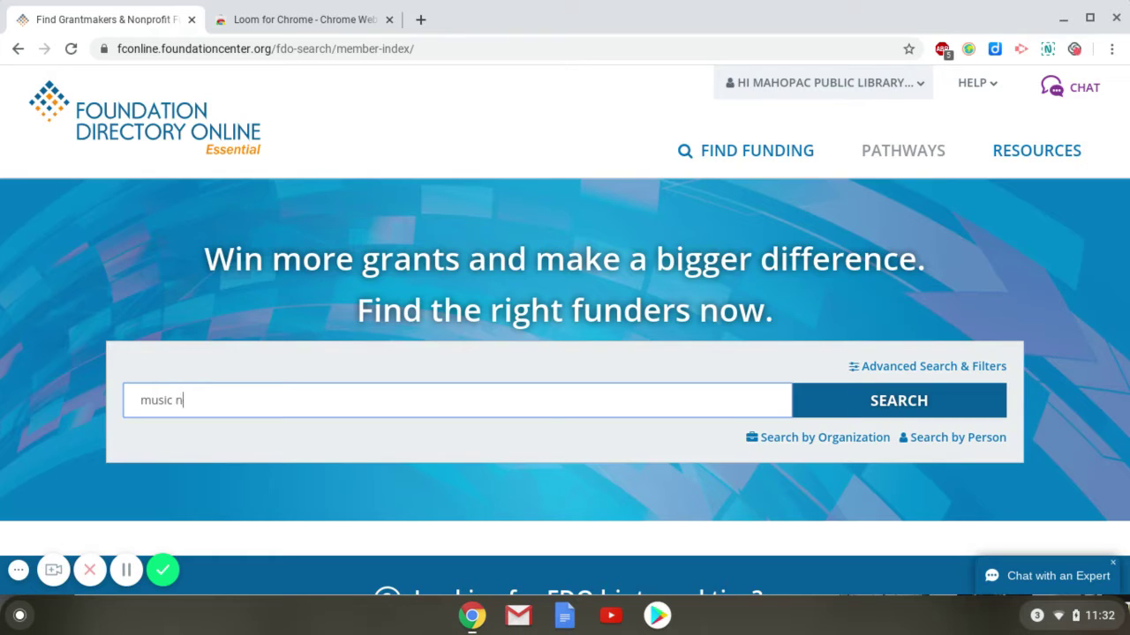
{"action": "type", "text": "ork"}
{"action": "key", "text": "Return"}
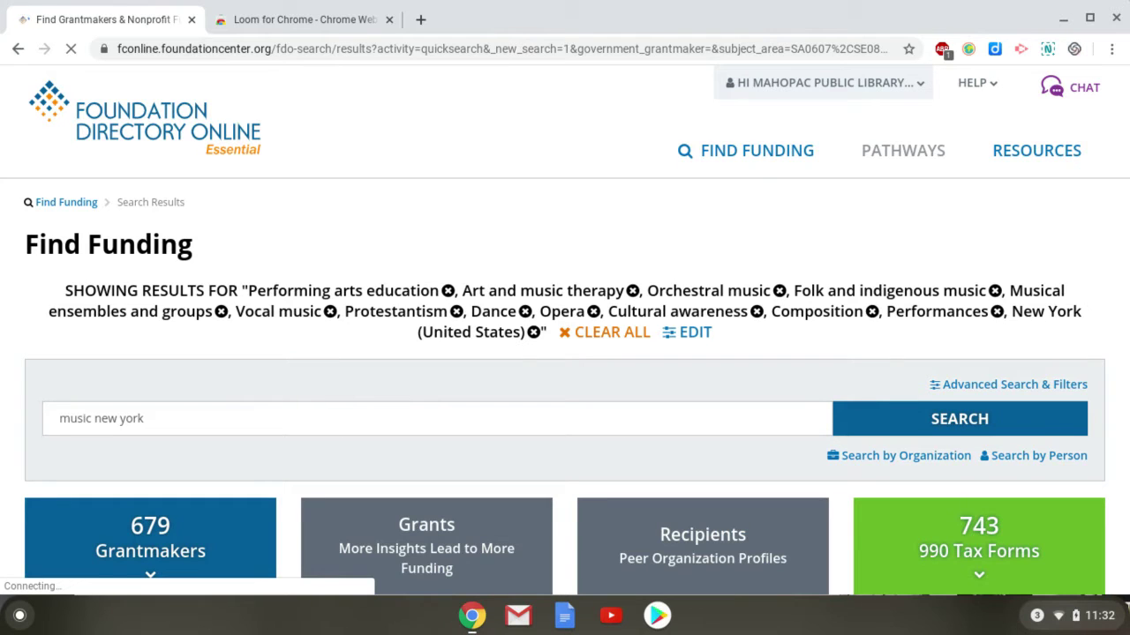
In the search filters, remove Opera, Dance and Protestantism from the subject areas.
{"action": "left_click", "coordinate": [697, 340]}
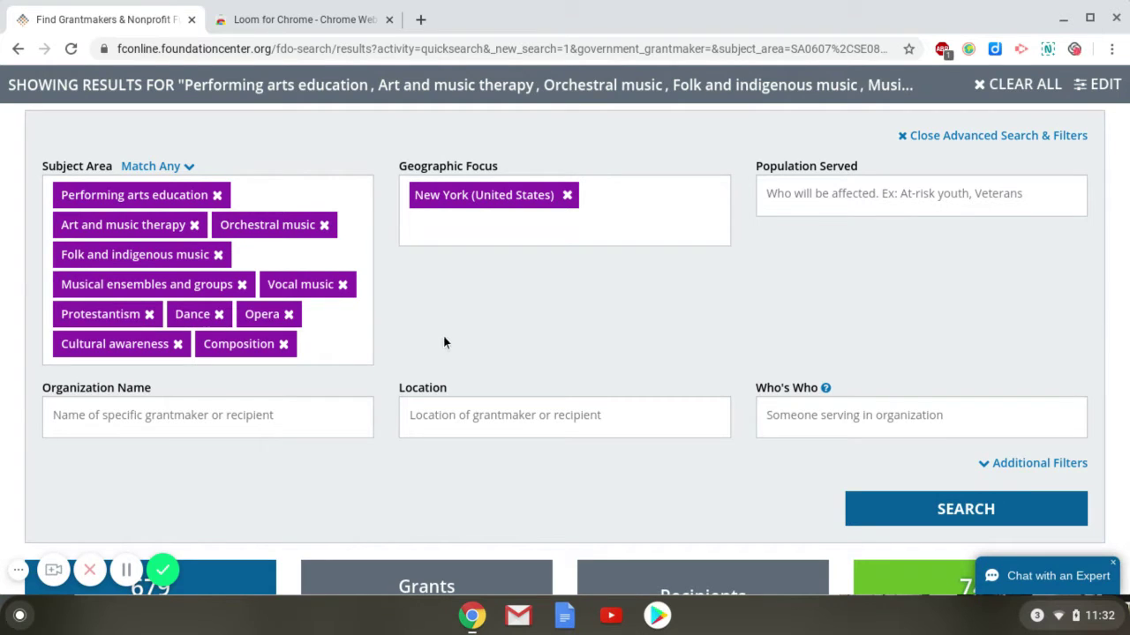
{"action": "left_click", "coordinate": [288, 315]}
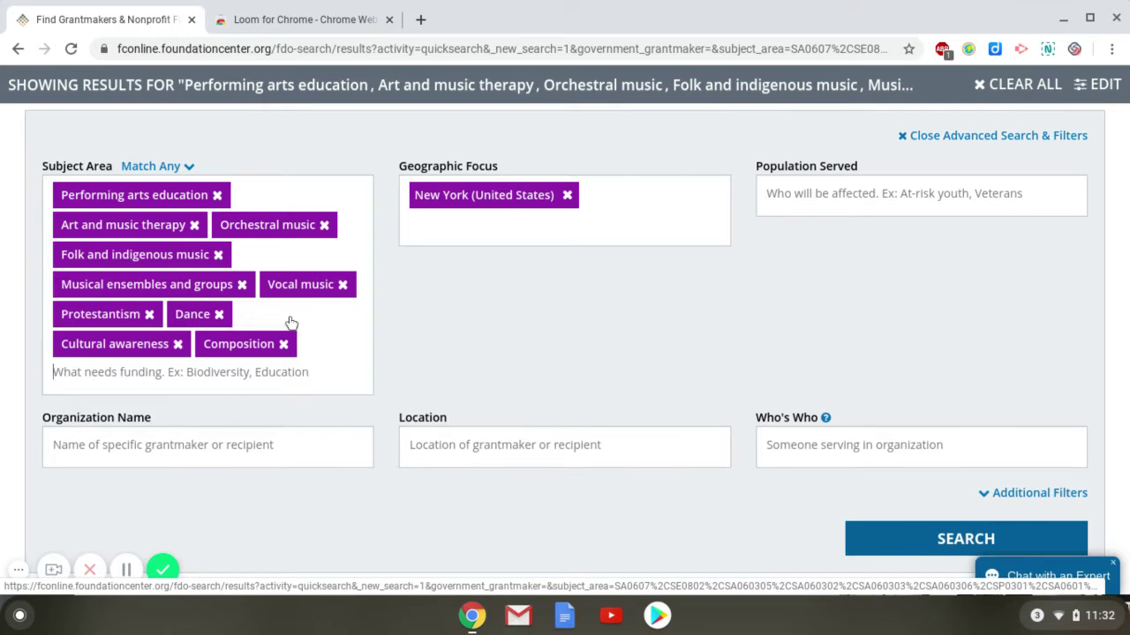
{"action": "left_click", "coordinate": [218, 315]}
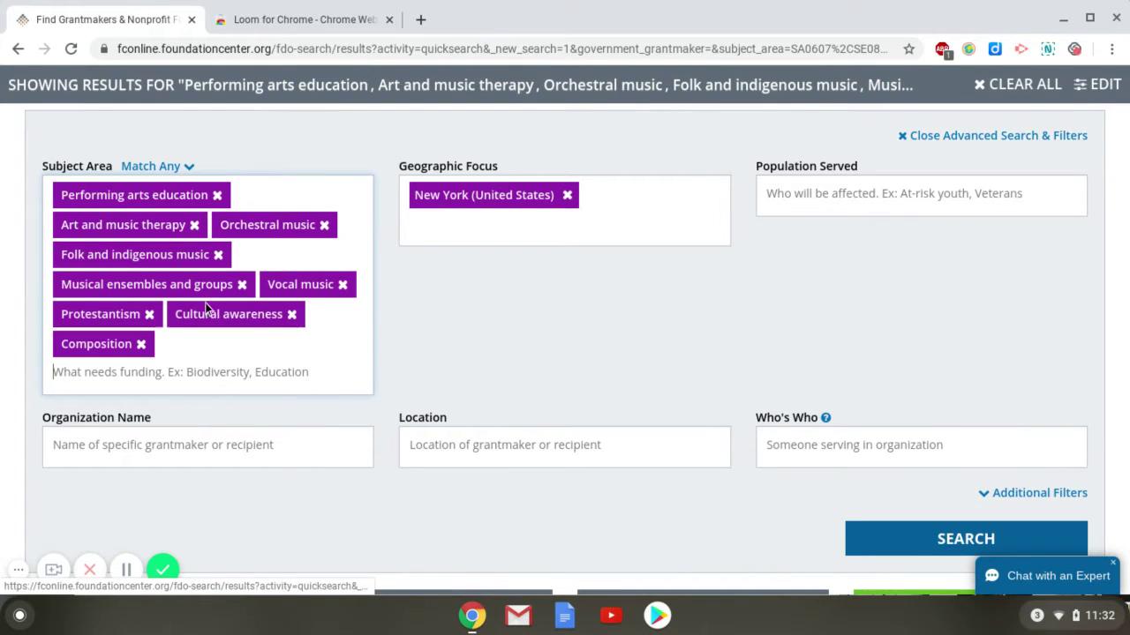
{"action": "left_click", "coordinate": [149, 315]}
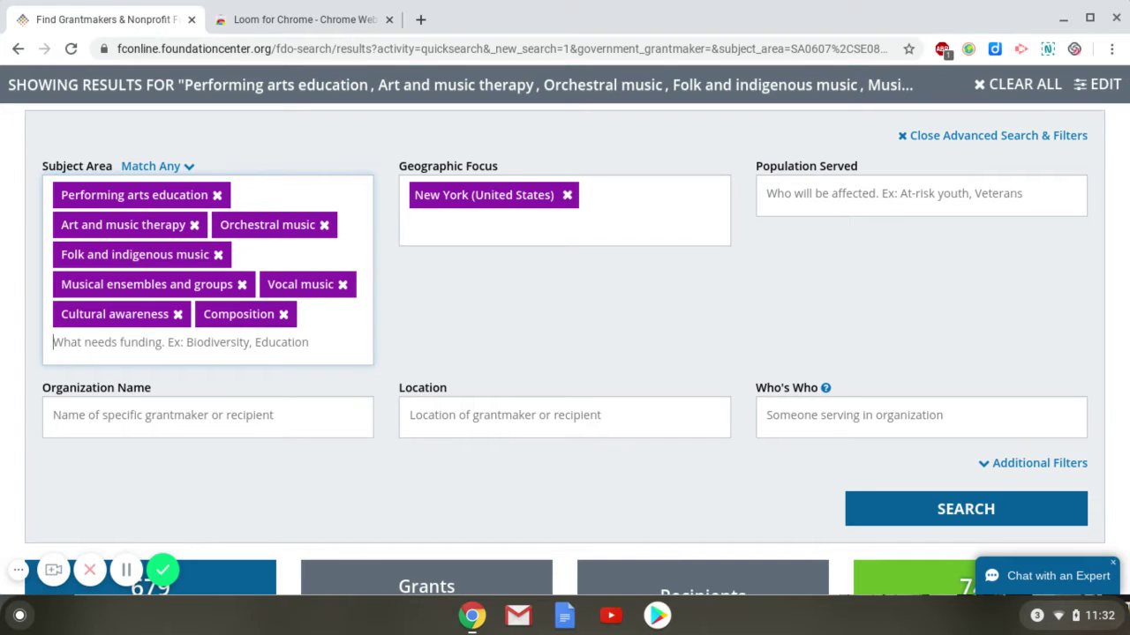
Add Artist's services as a subject area, then remove that tag again.
{"action": "type", "text": "art"}
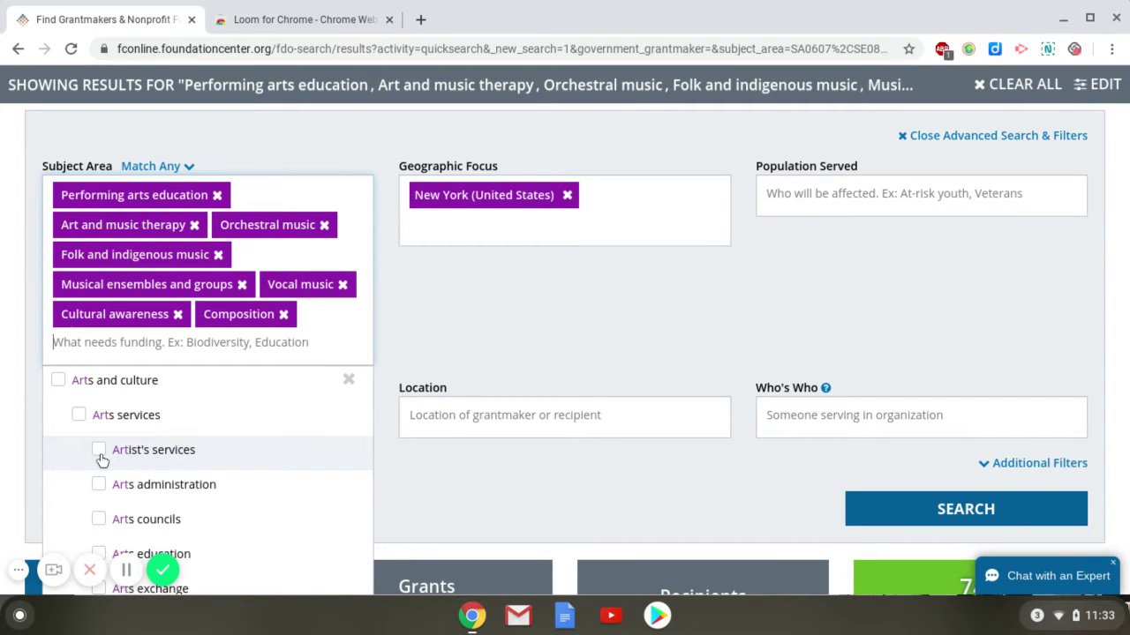
{"action": "left_click", "coordinate": [101, 455]}
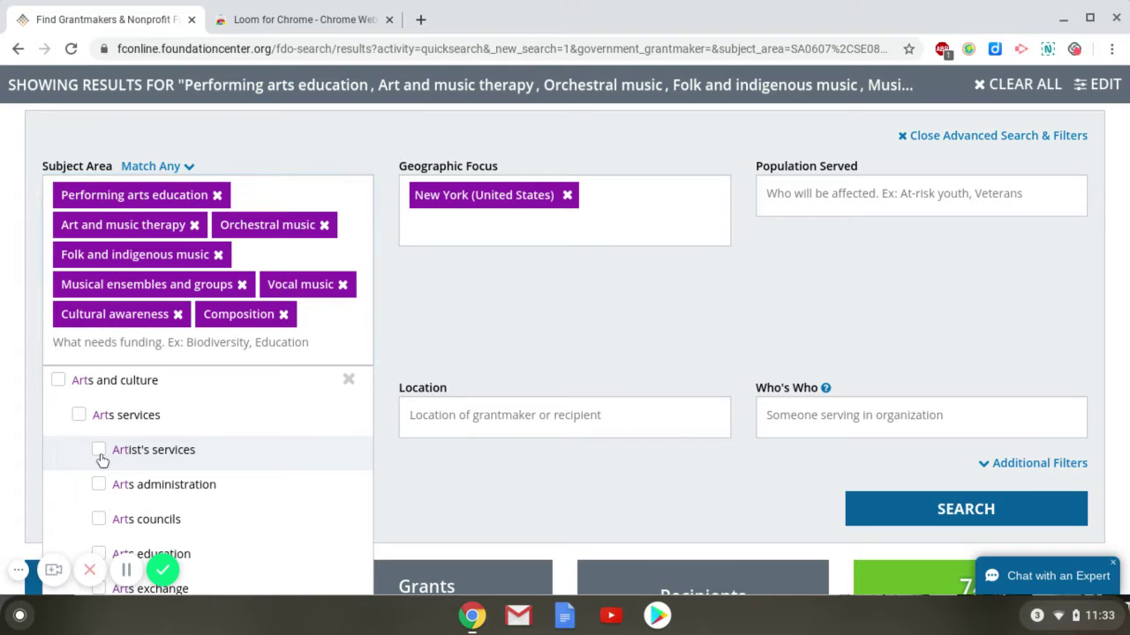
{"action": "left_click", "coordinate": [99, 452]}
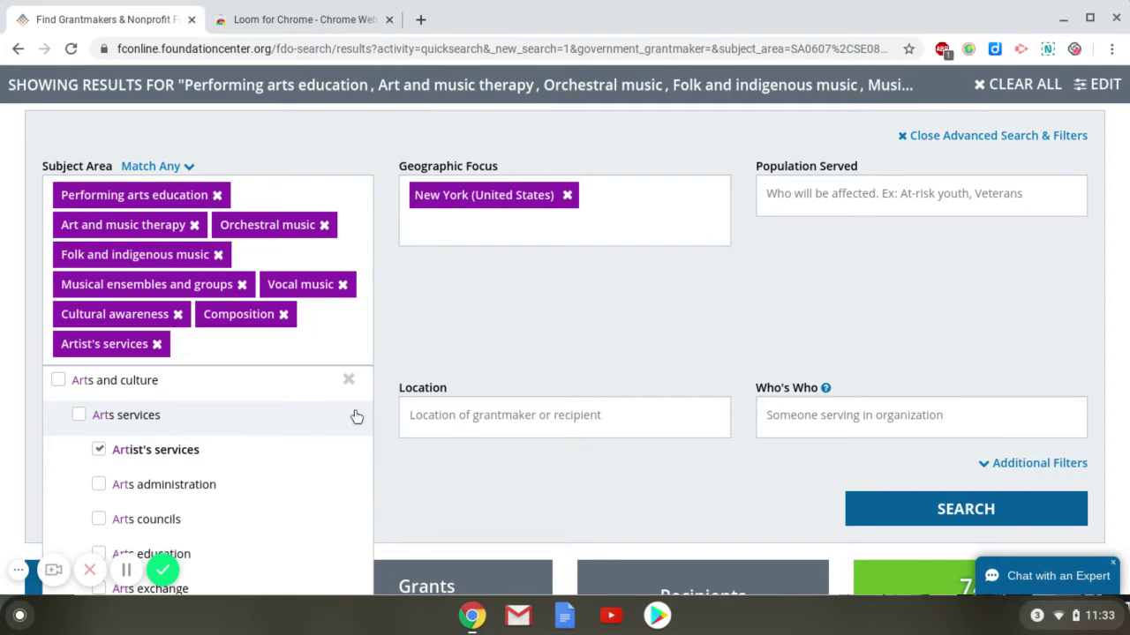
{"action": "left_click", "coordinate": [349, 380]}
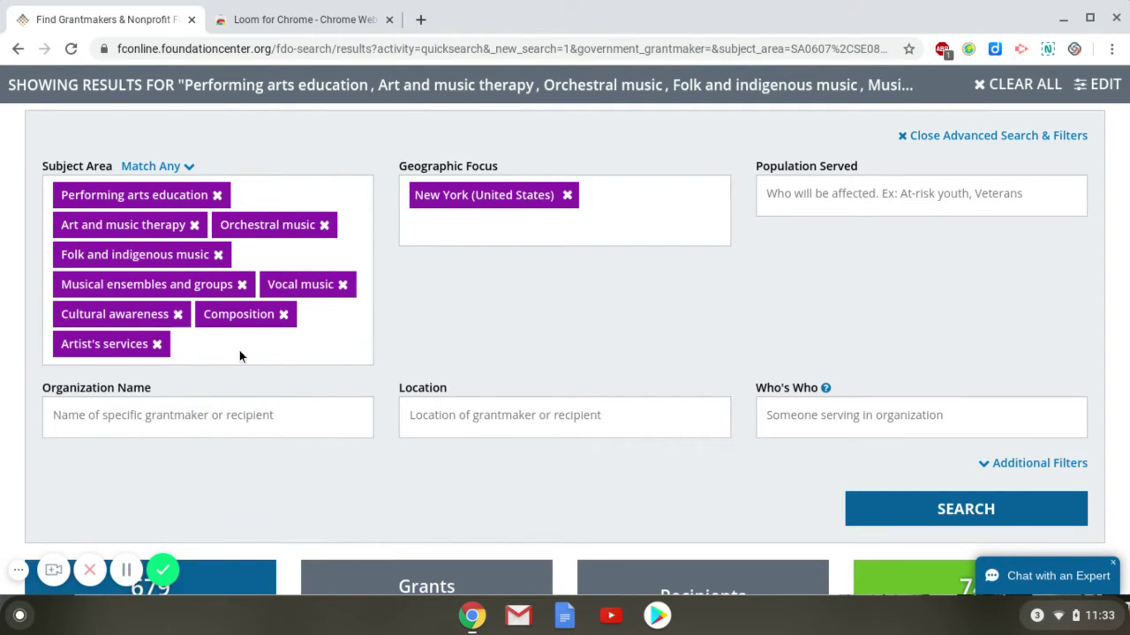
{"action": "left_click", "coordinate": [157, 344]}
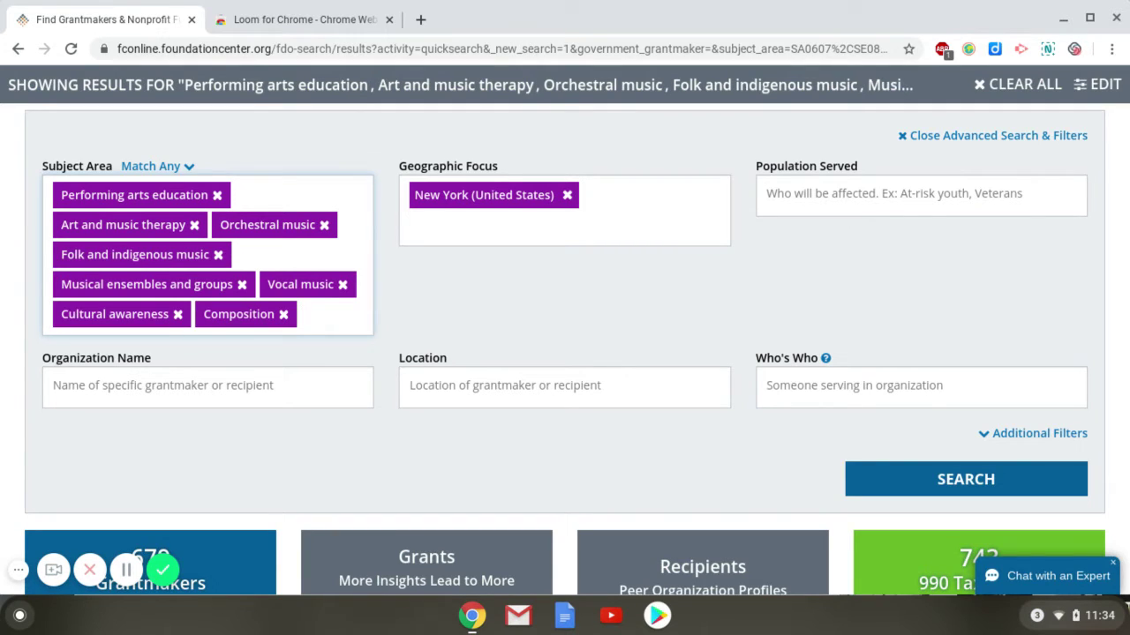
Expand Additional Filters and drop Performances from the Support Strategy filter.
{"action": "left_click", "coordinate": [1032, 434]}
{"action": "scroll", "coordinate": [1029, 436], "scroll_direction": "down", "scroll_amount": 2}
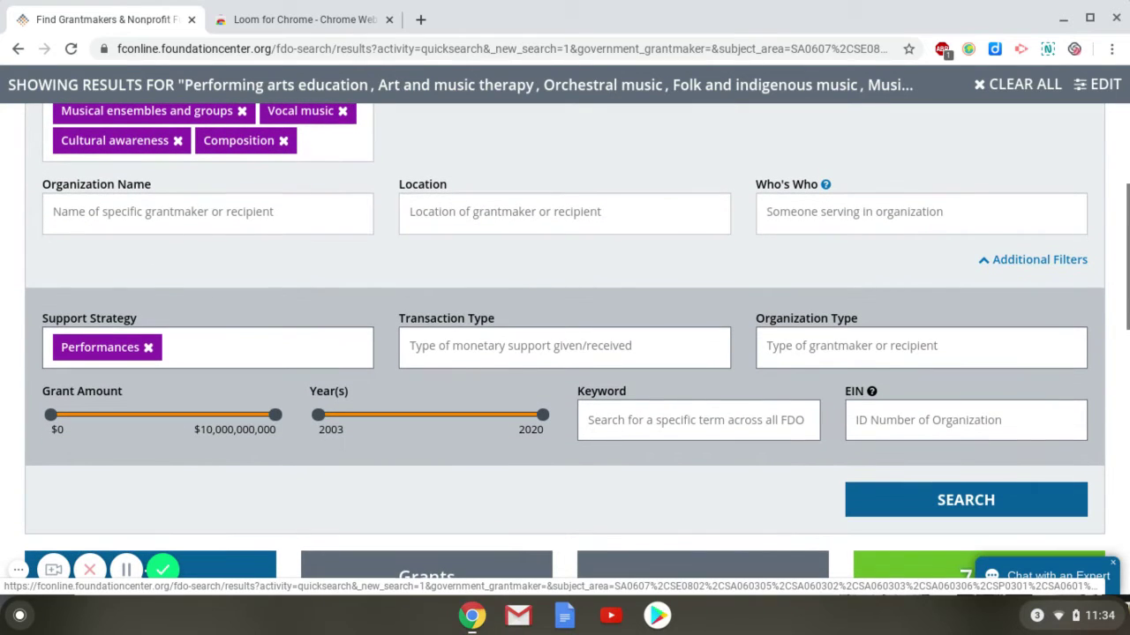
{"action": "left_click", "coordinate": [148, 347]}
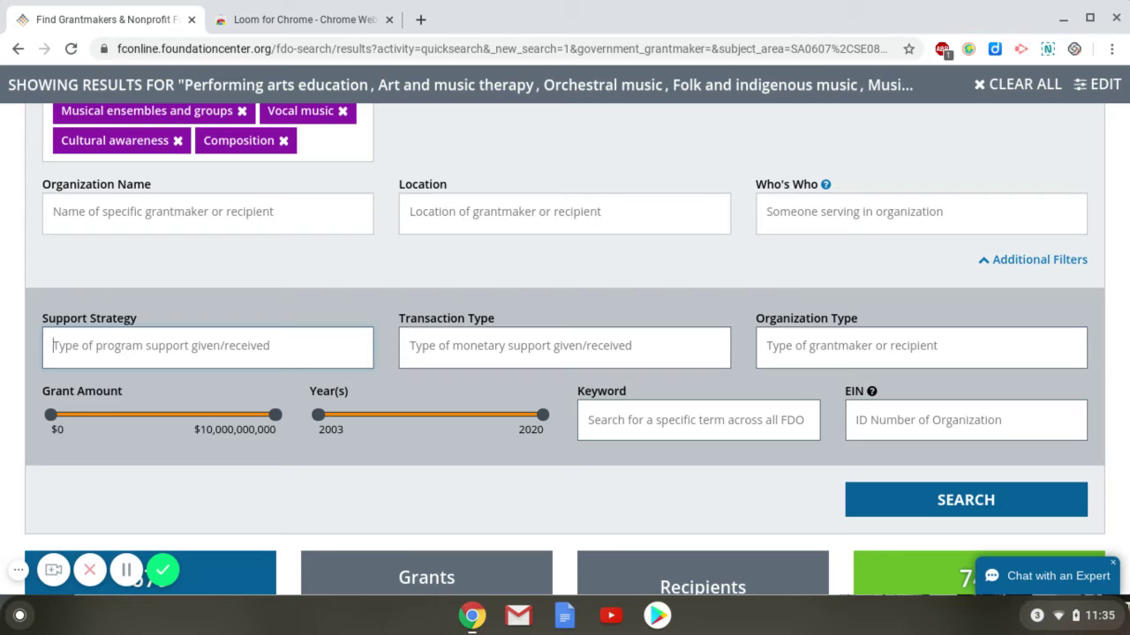
Rerun the revised search and scroll to the Grantmakers (4,607) table.
{"action": "left_click", "coordinate": [905, 499]}
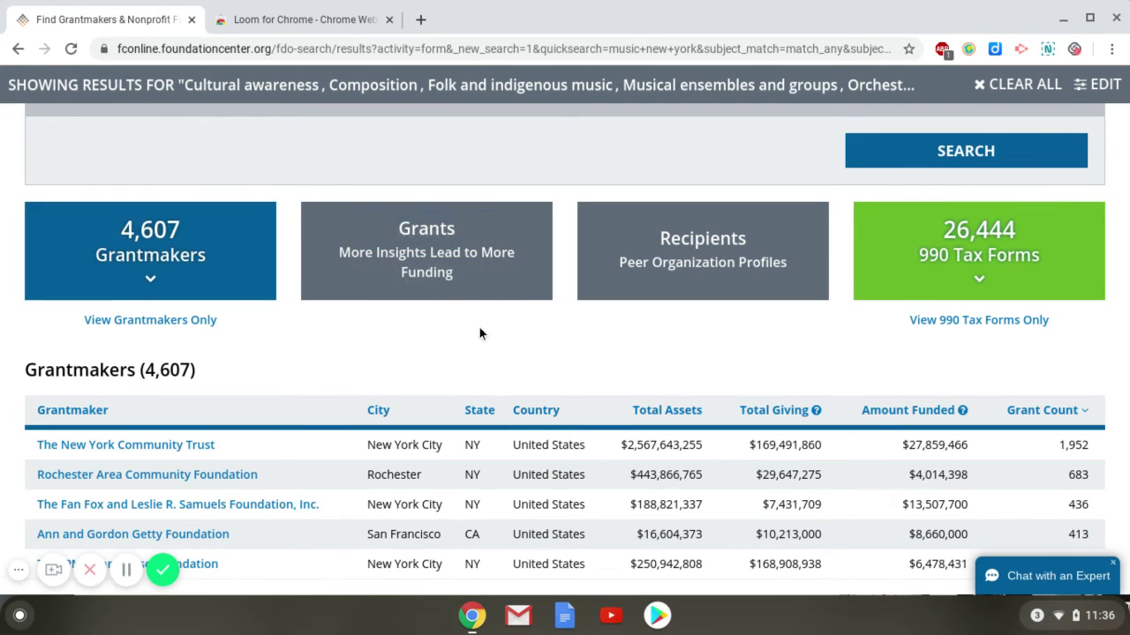
{"action": "scroll", "coordinate": [448, 344], "scroll_direction": "down", "scroll_amount": 2}
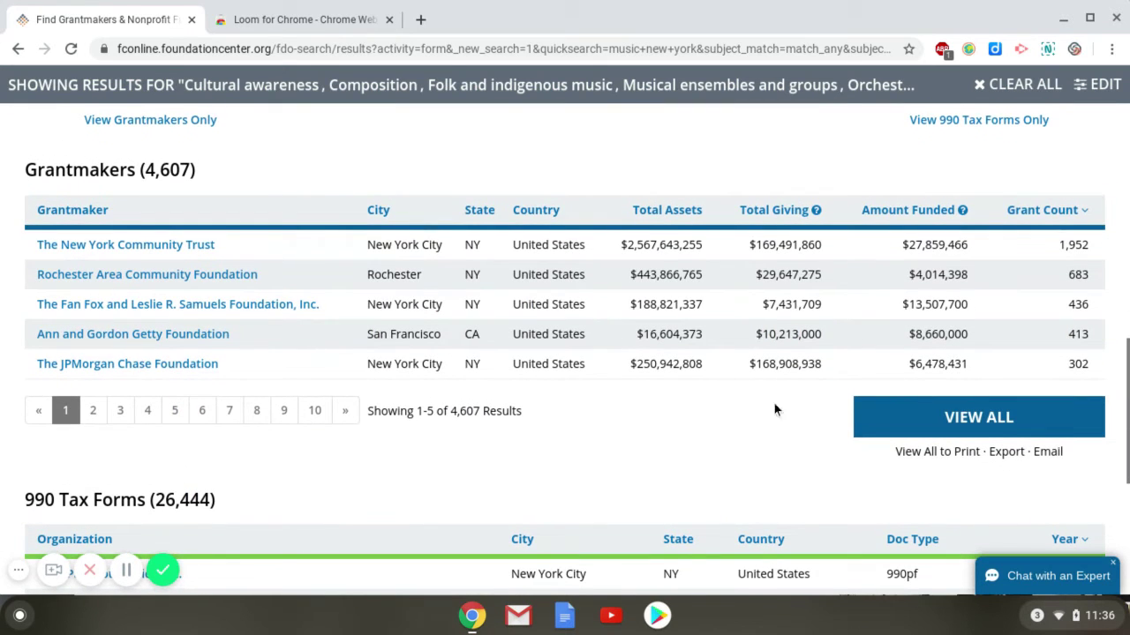
Show all grantmaker results, led by The New York Community Trust with 1,952 grants.
{"action": "left_click", "coordinate": [906, 418]}
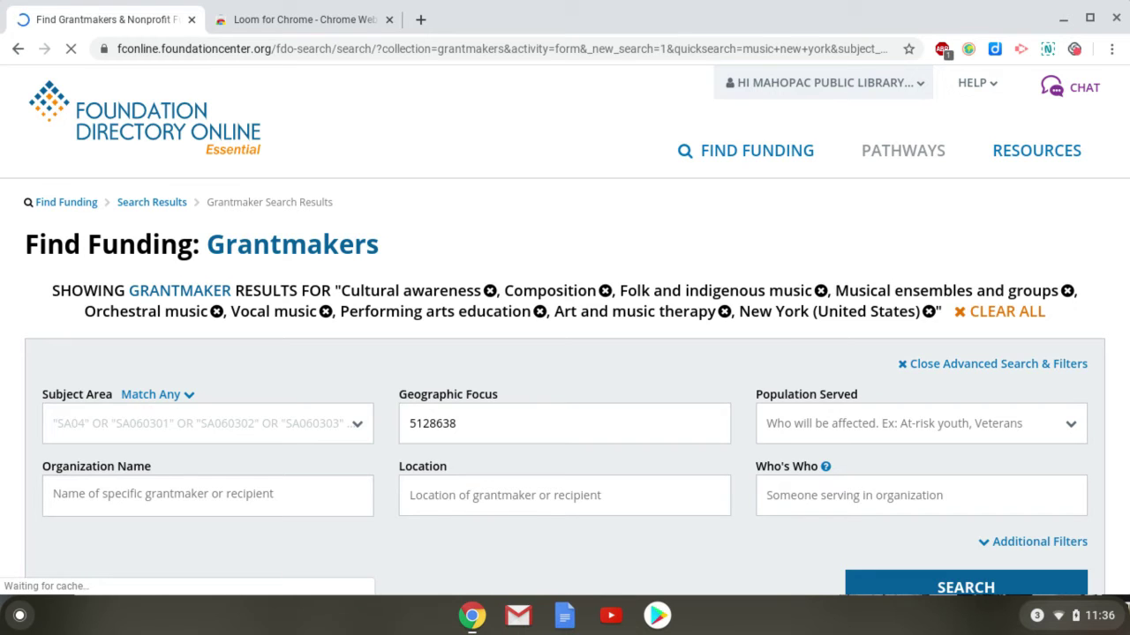
{"action": "scroll", "coordinate": [565, 330], "scroll_direction": "down", "scroll_amount": 2}
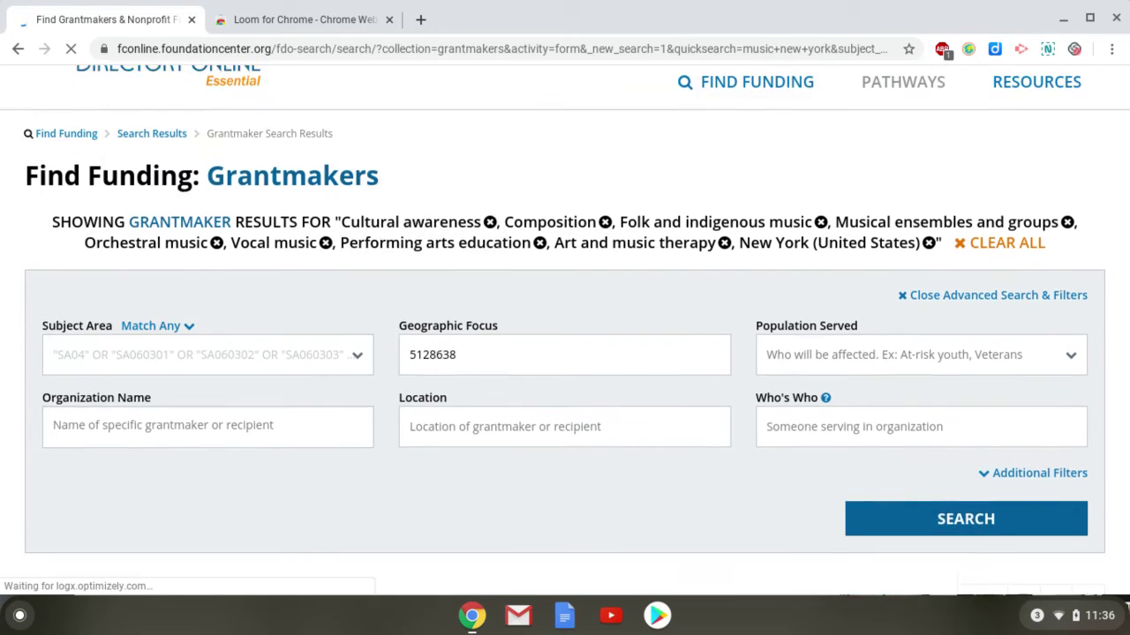
{"action": "scroll", "coordinate": [565, 330], "scroll_direction": "down", "scroll_amount": 3}
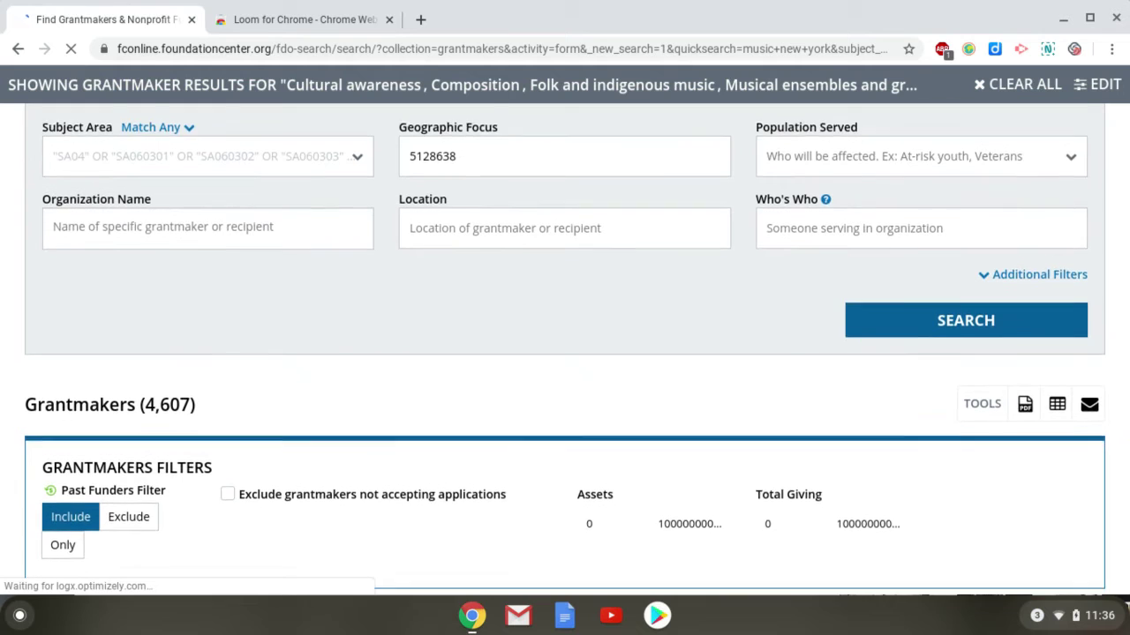
{"action": "scroll", "coordinate": [564, 330], "scroll_direction": "down", "scroll_amount": 1}
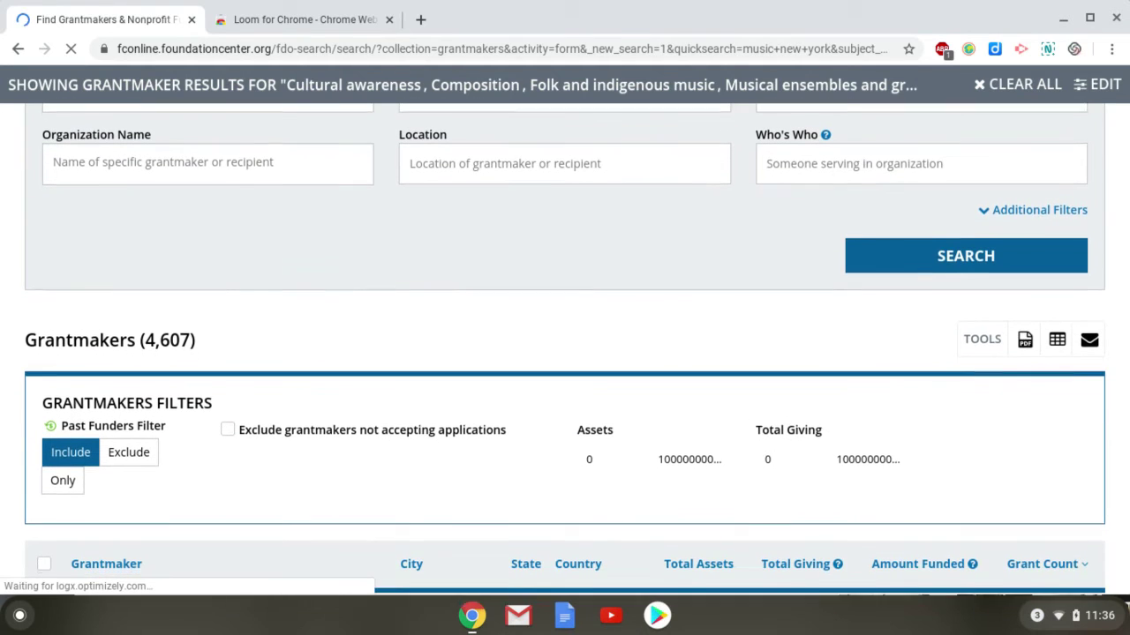
{"action": "scroll", "coordinate": [565, 330], "scroll_direction": "down", "scroll_amount": 1}
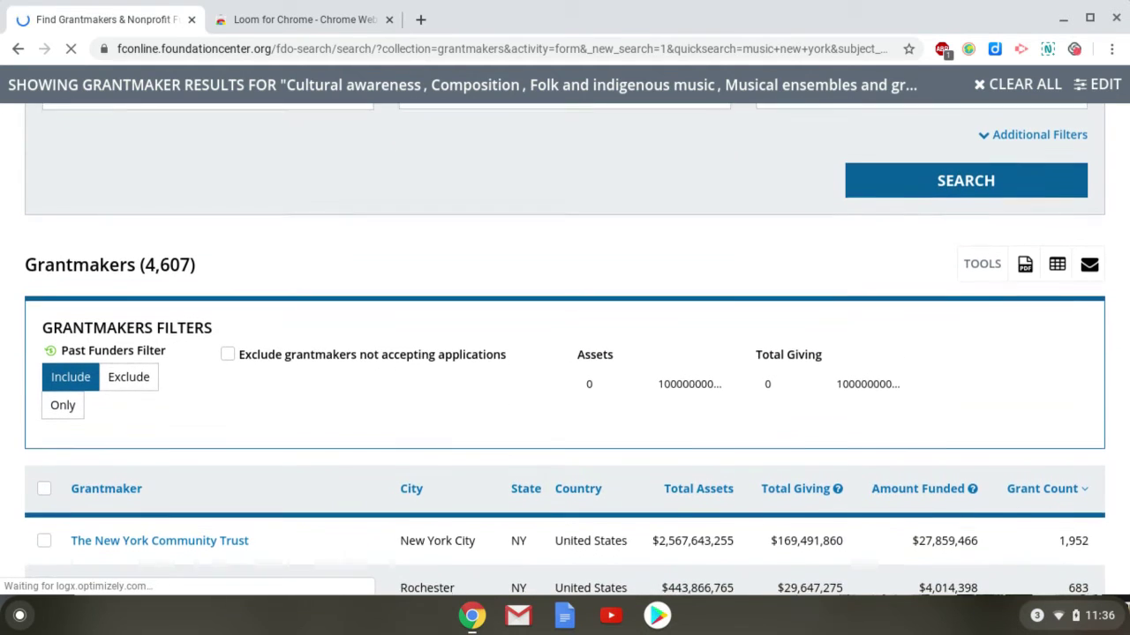
{"action": "scroll", "coordinate": [565, 331], "scroll_direction": "down", "scroll_amount": 1}
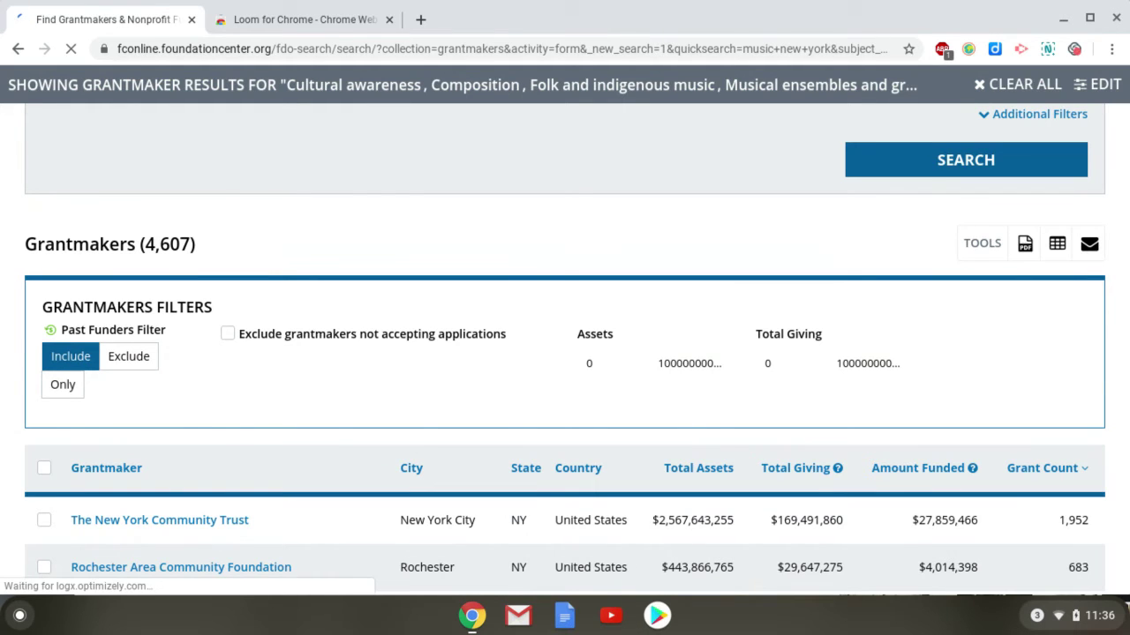
{"action": "scroll", "coordinate": [565, 330], "scroll_direction": "down", "scroll_amount": 2}
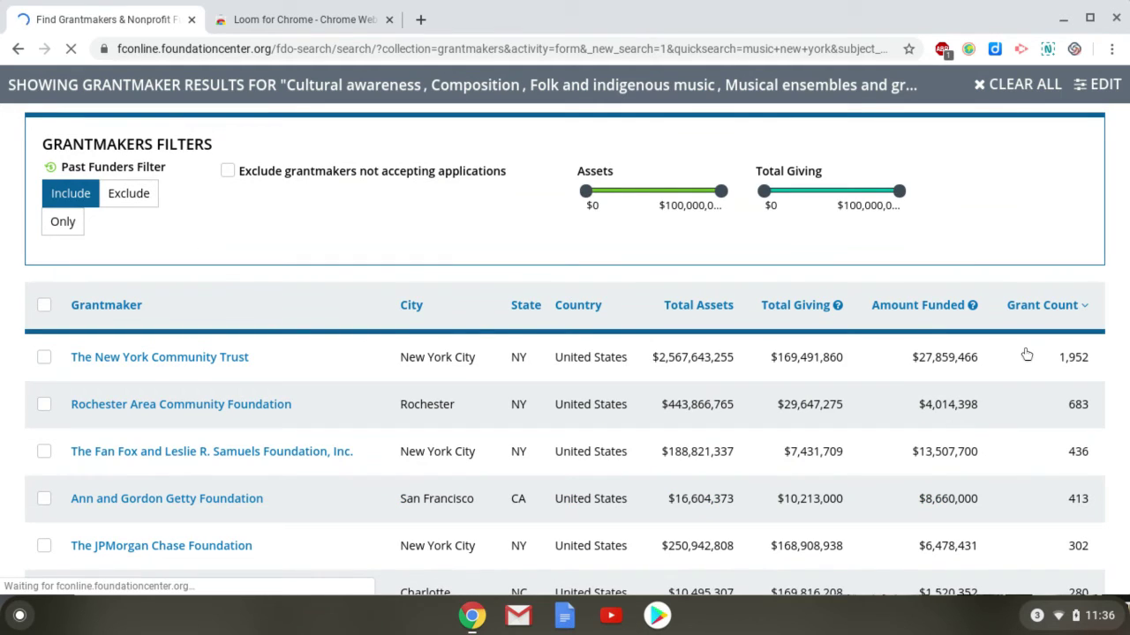
{"action": "scroll", "coordinate": [1024, 353], "scroll_direction": "up", "scroll_amount": 5}
{"action": "scroll", "coordinate": [1023, 354], "scroll_direction": "down", "scroll_amount": 1}
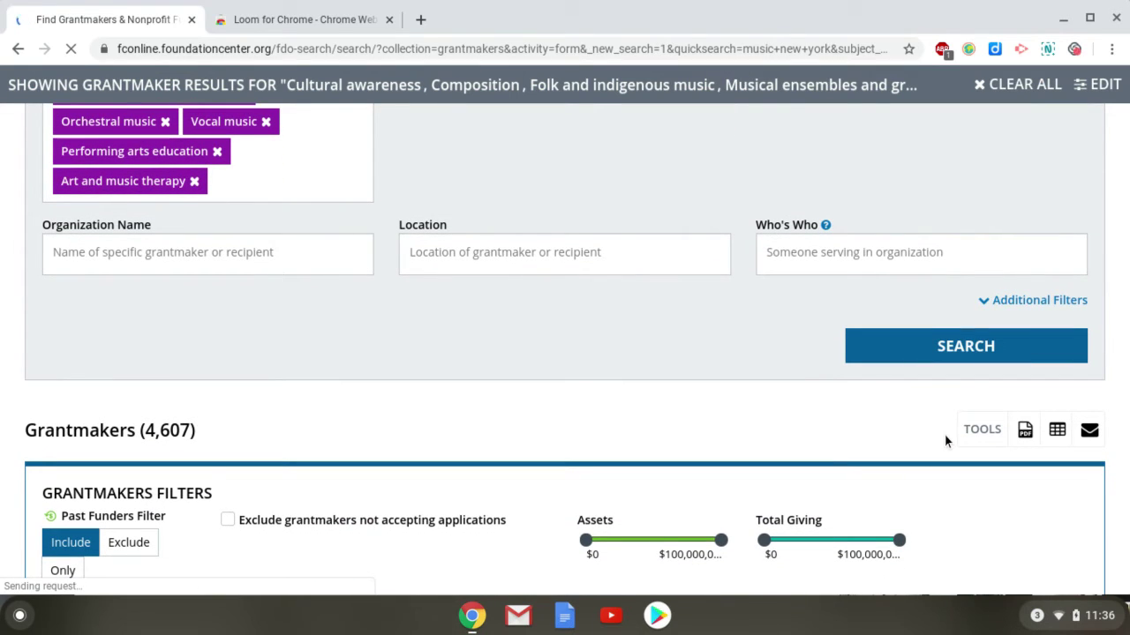
{"action": "left_click", "coordinate": [52, 252]}
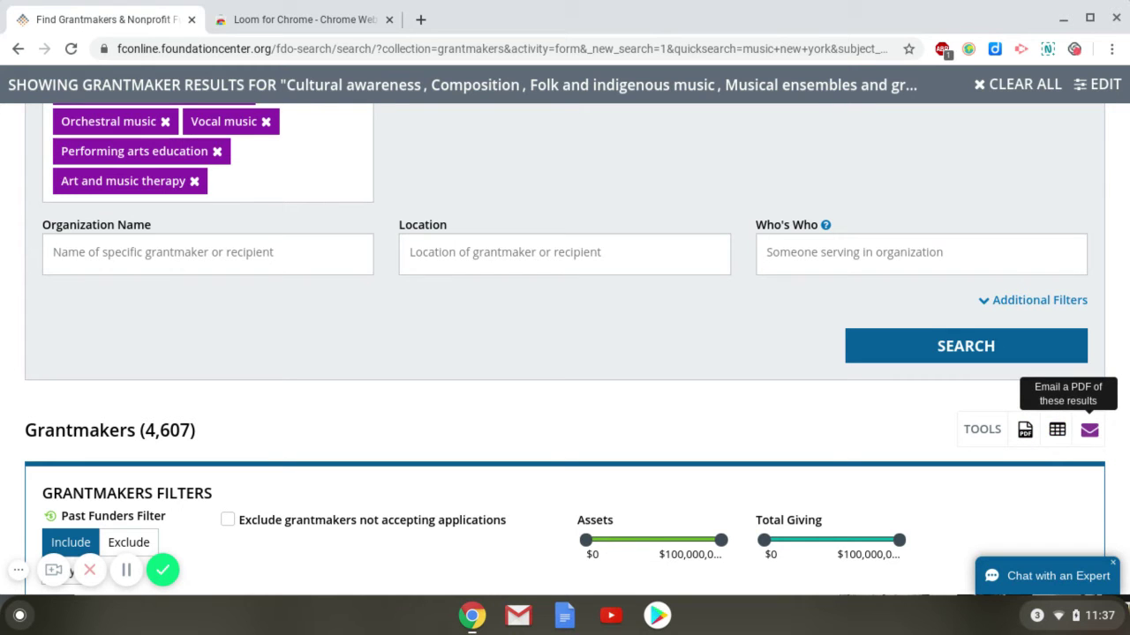
{"action": "scroll", "coordinate": [957, 433], "scroll_direction": "down", "scroll_amount": 6}
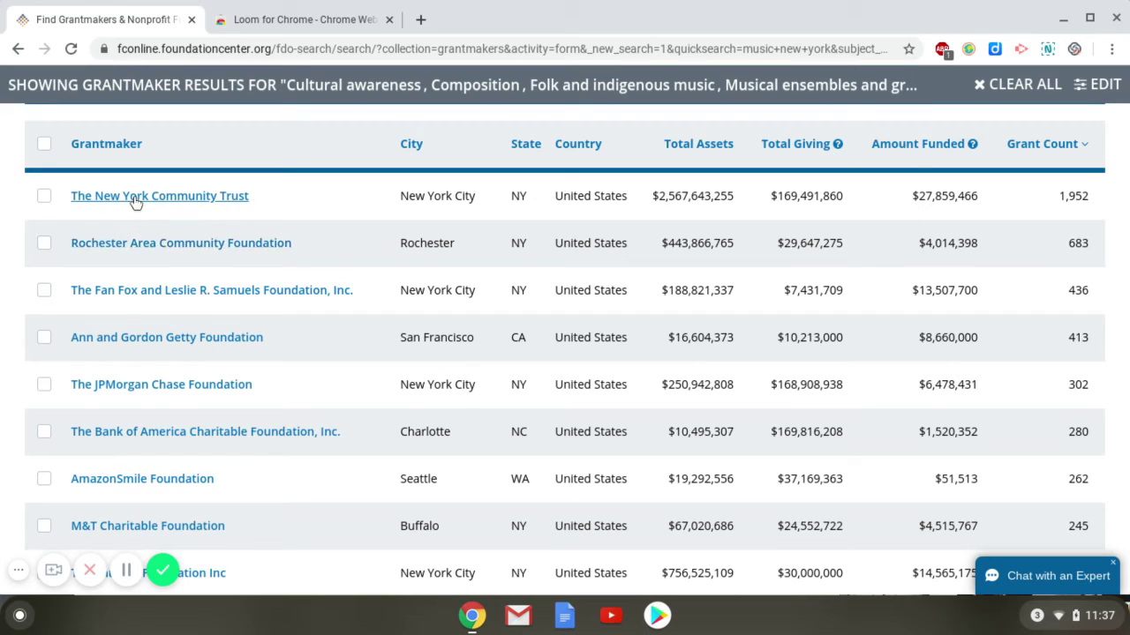
{"action": "mouse_move", "coordinate": [134, 203]}
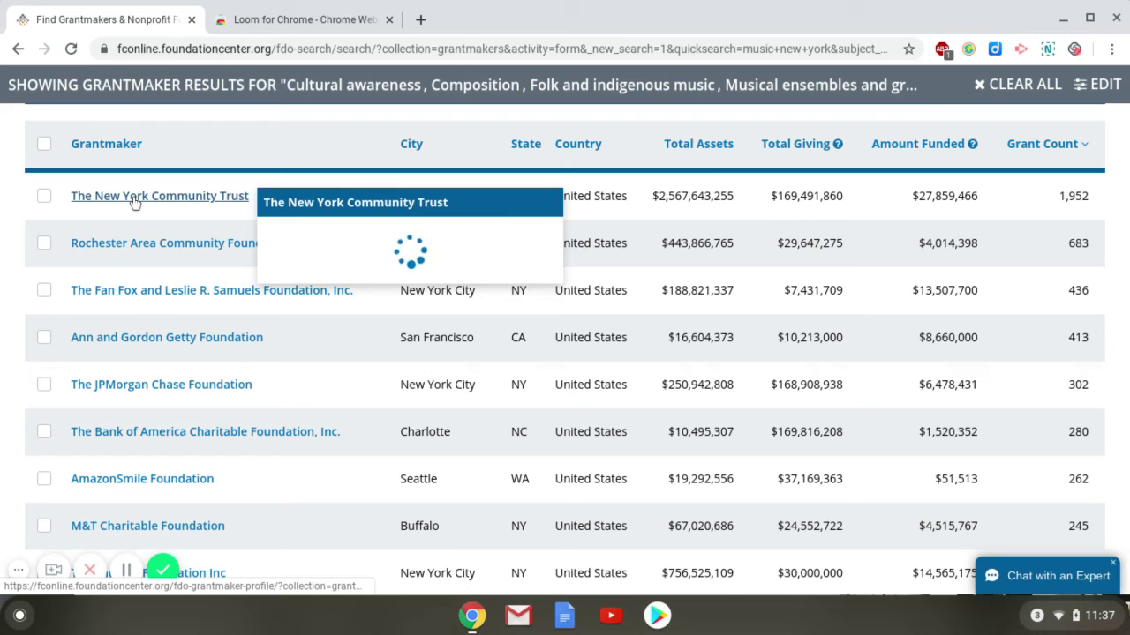
{"action": "left_click", "coordinate": [134, 196]}
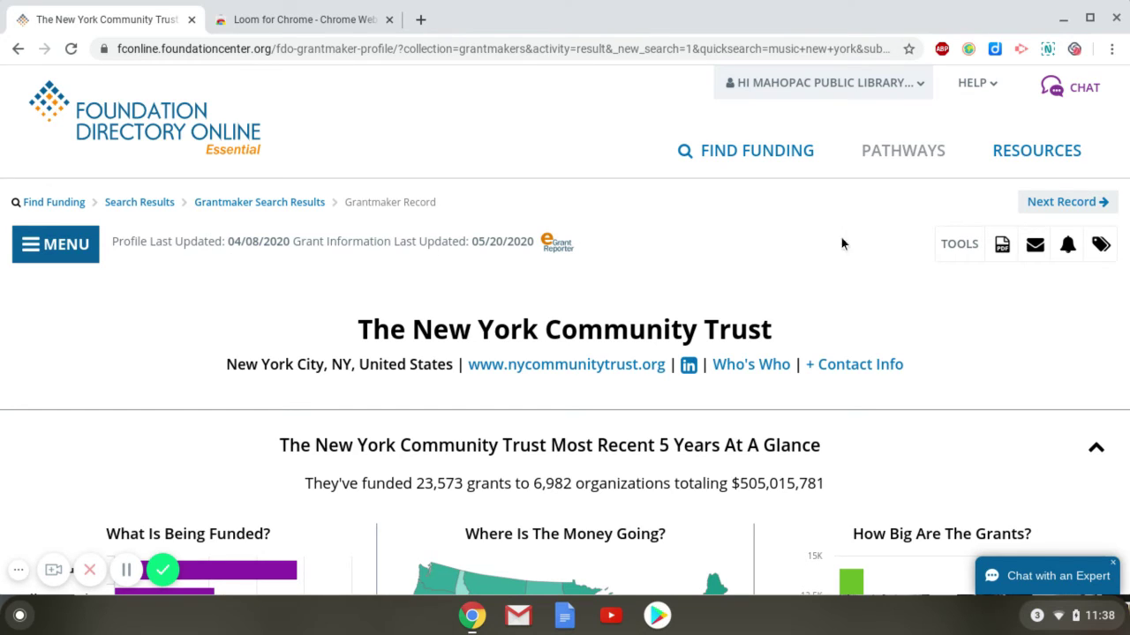
{"action": "scroll", "coordinate": [909, 260], "scroll_direction": "down", "scroll_amount": 1}
{"action": "scroll", "coordinate": [909, 261], "scroll_direction": "down", "scroll_amount": 2}
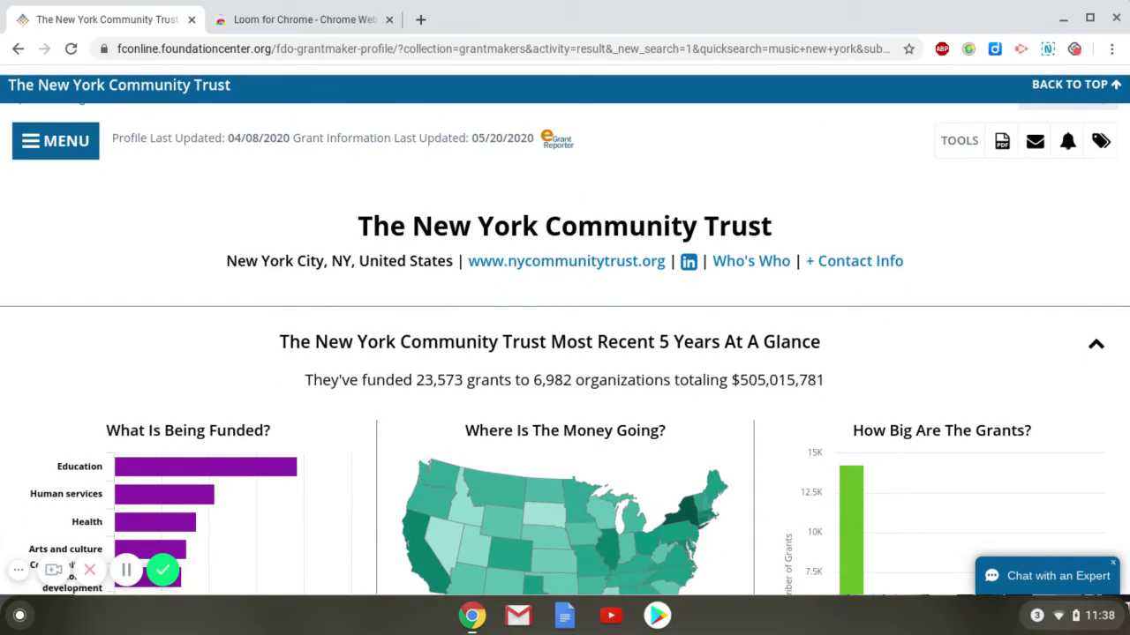
{"action": "left_click", "coordinate": [71, 155]}
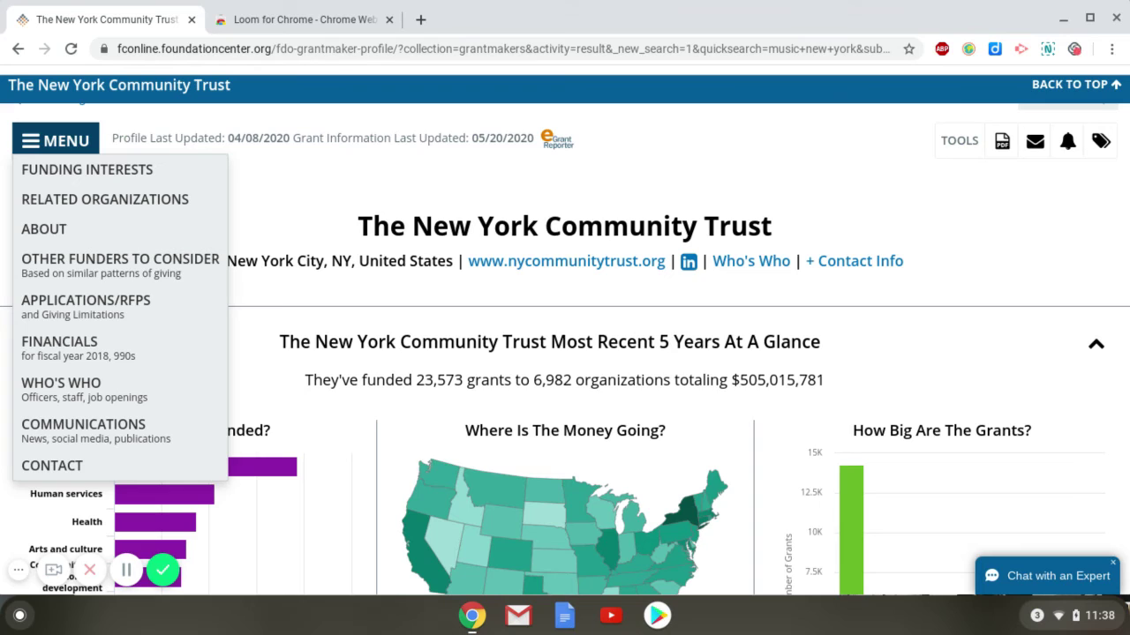
{"action": "left_click", "coordinate": [71, 156]}
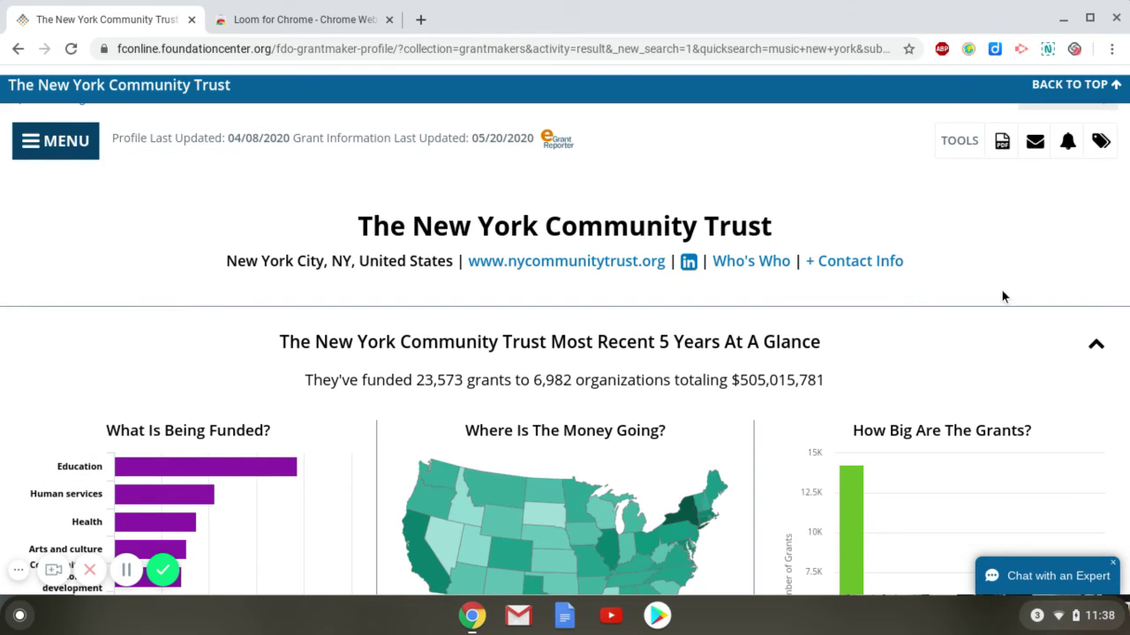
Scroll to the At A Glance charts and view New York's totals on the map.
{"action": "scroll", "coordinate": [1003, 297], "scroll_direction": "down", "scroll_amount": 3}
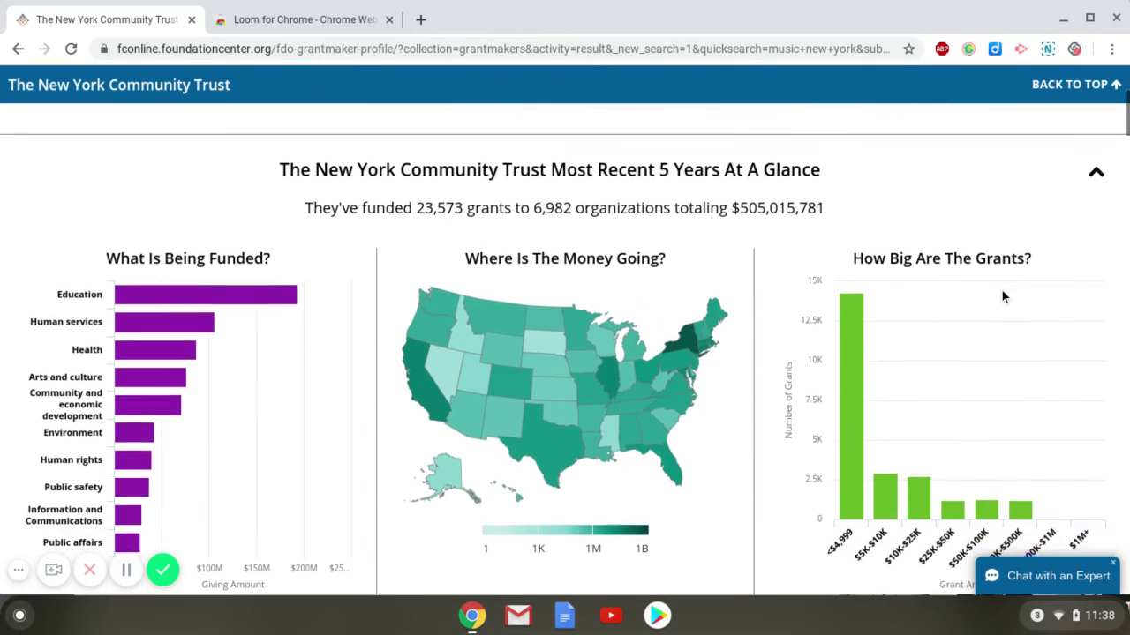
{"action": "scroll", "coordinate": [1000, 289], "scroll_direction": "down", "scroll_amount": 1}
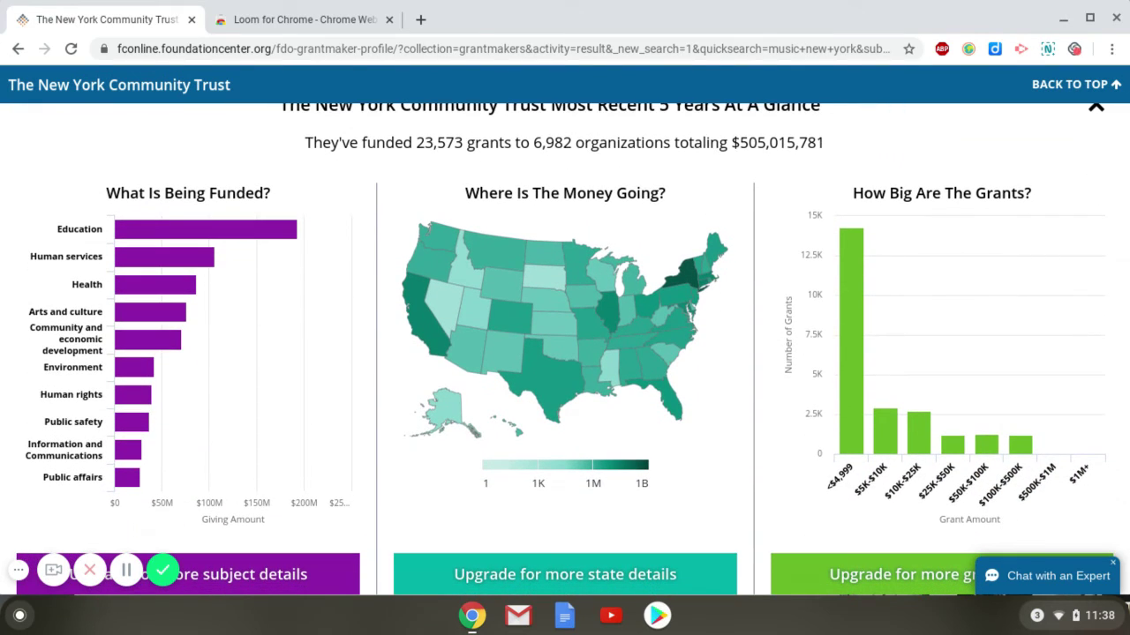
{"action": "scroll", "coordinate": [573, 346], "scroll_direction": "down", "scroll_amount": 1}
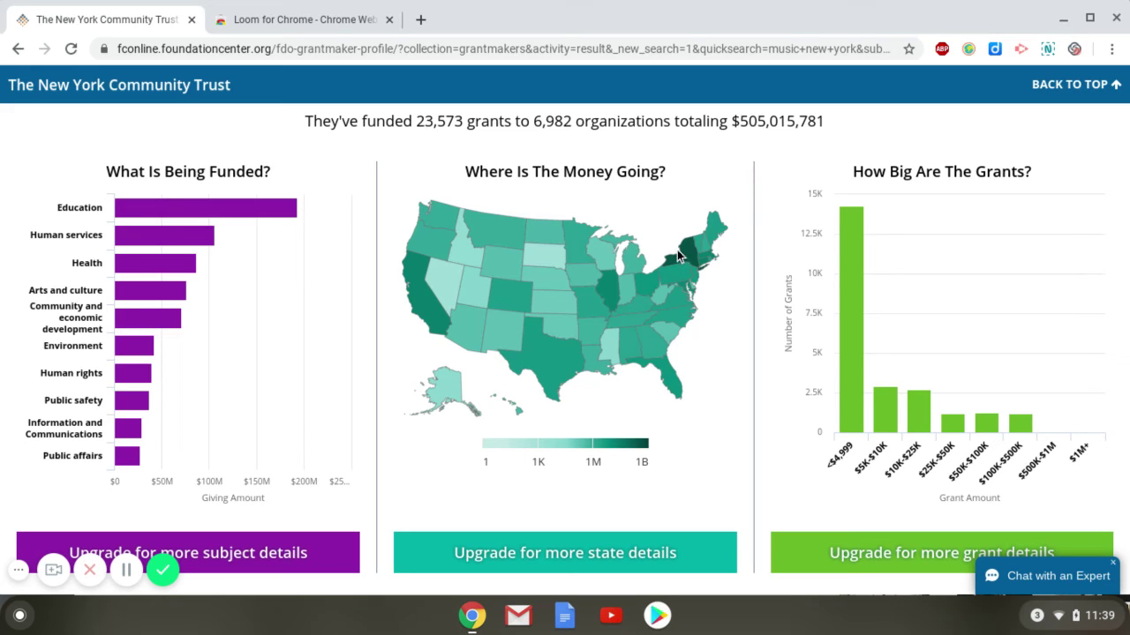
{"action": "mouse_move", "coordinate": [685, 254]}
Read Funding Interests, Related Organizations and Other Funders to Consider, down to Applications/RFPs.
{"action": "scroll", "coordinate": [565, 348], "scroll_direction": "down", "scroll_amount": 3}
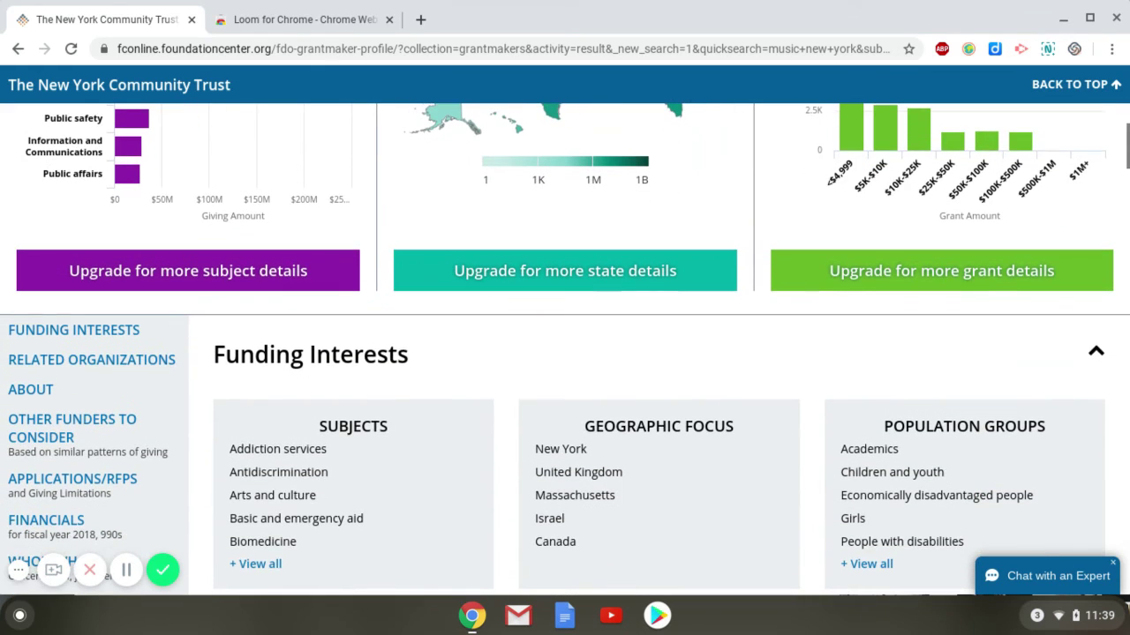
{"action": "scroll", "coordinate": [565, 348], "scroll_direction": "down", "scroll_amount": 3}
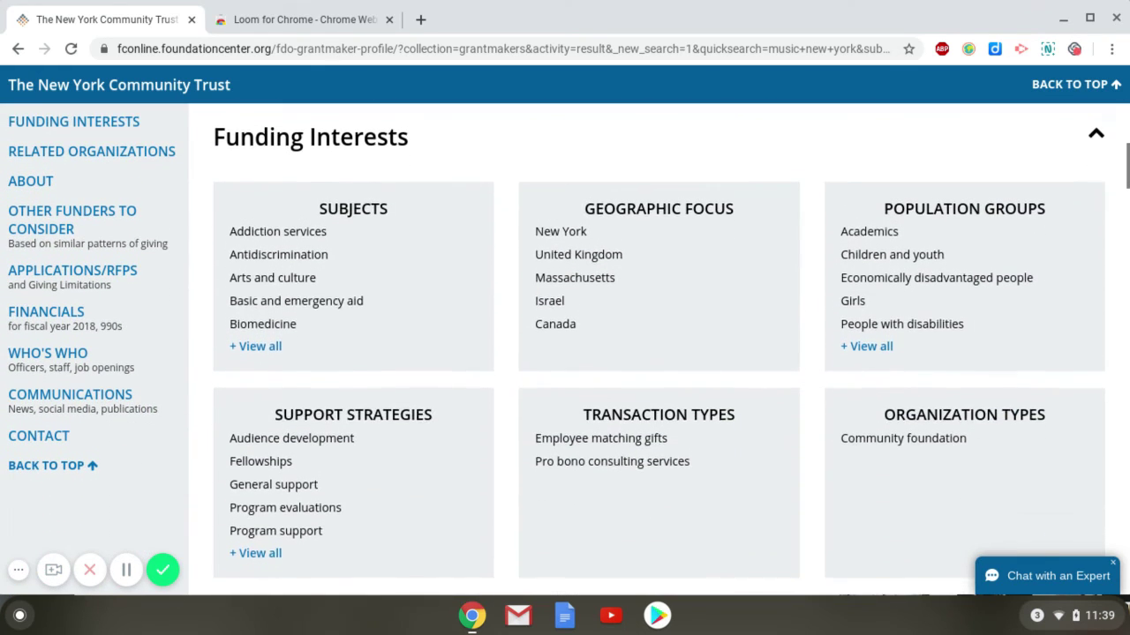
{"action": "scroll", "coordinate": [615, 203], "scroll_direction": "up", "scroll_amount": 1}
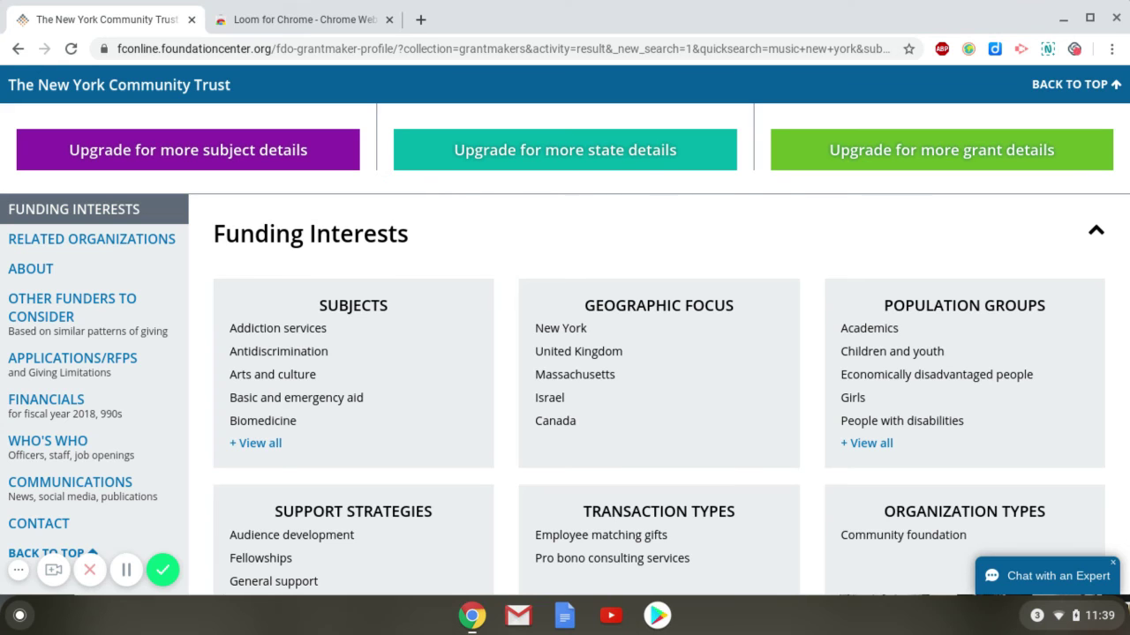
{"action": "scroll", "coordinate": [564, 348], "scroll_direction": "down", "scroll_amount": 2}
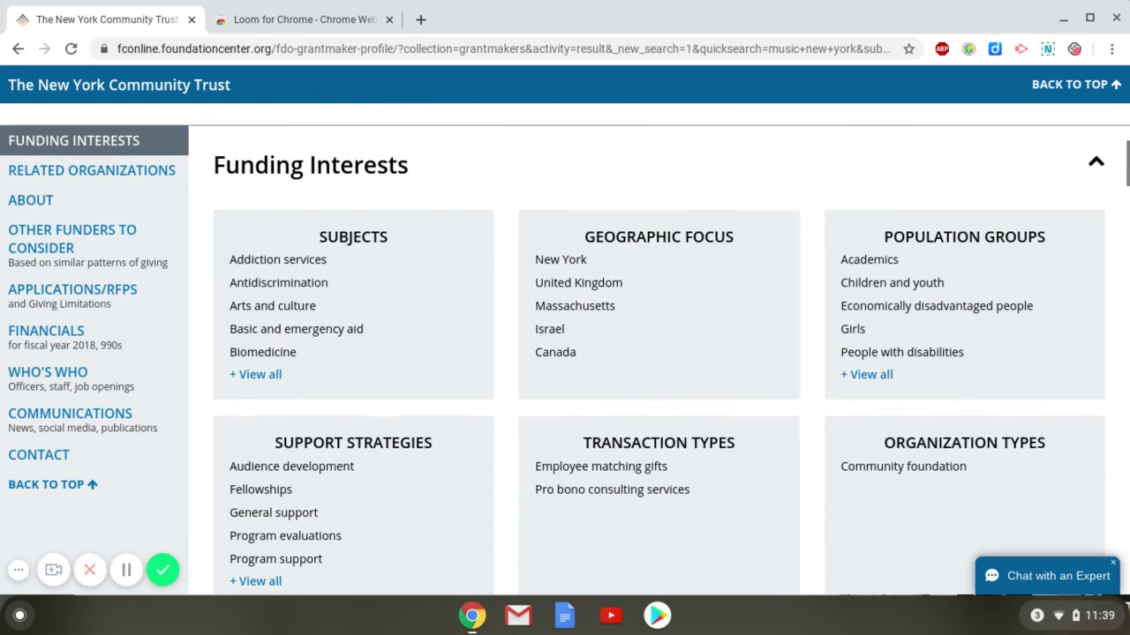
{"action": "scroll", "coordinate": [658, 350], "scroll_direction": "down", "scroll_amount": 3}
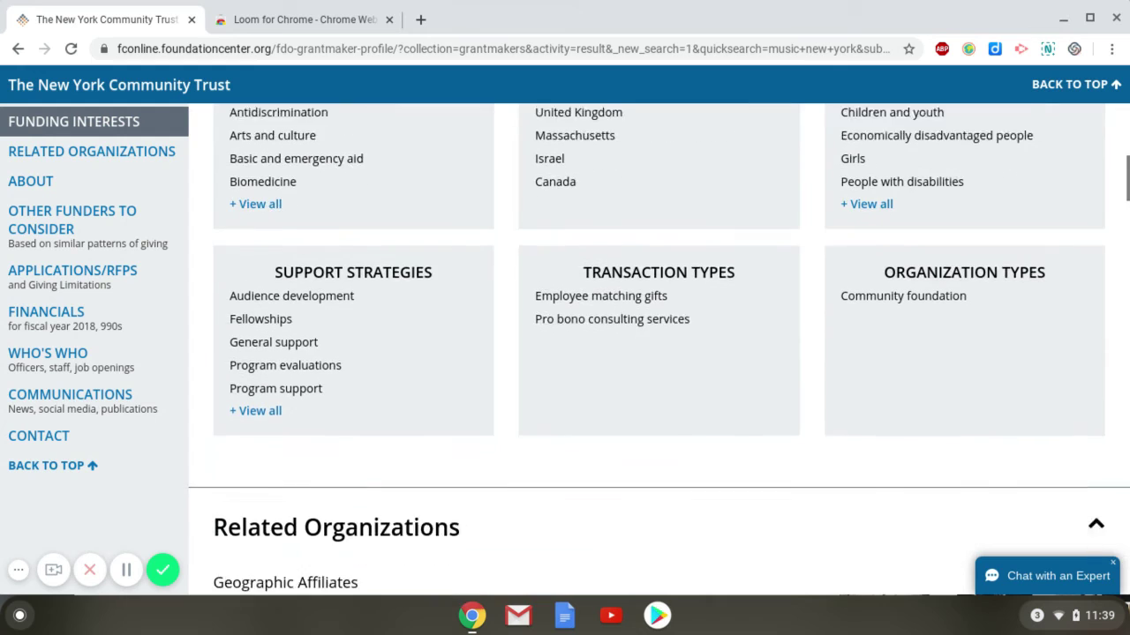
{"action": "scroll", "coordinate": [658, 349], "scroll_direction": "down", "scroll_amount": 5}
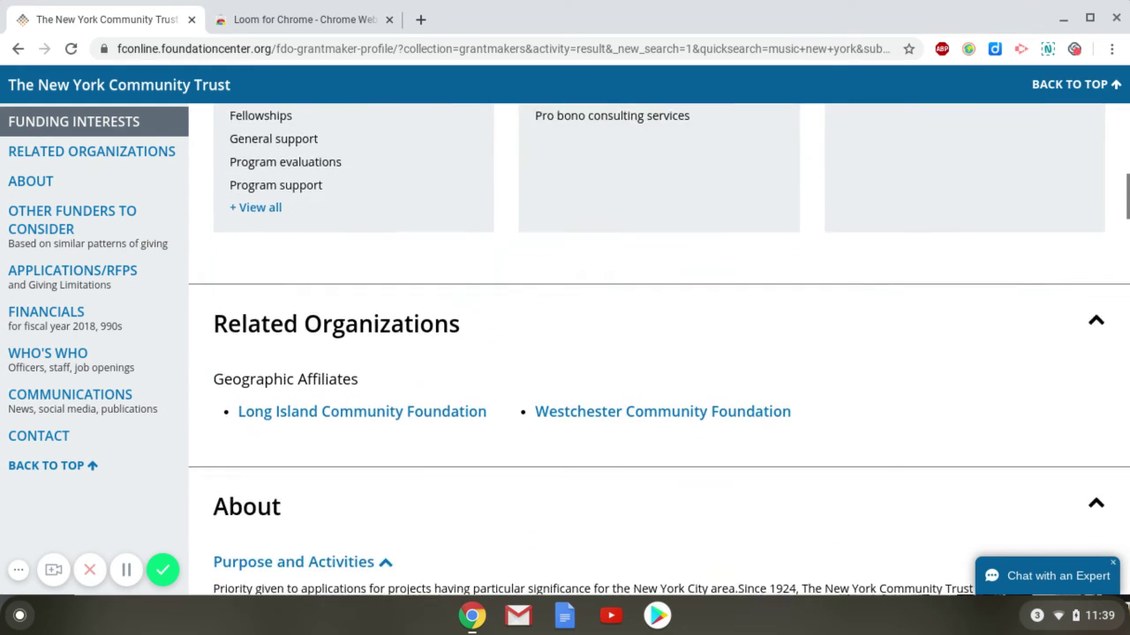
{"action": "scroll", "coordinate": [658, 349], "scroll_direction": "down", "scroll_amount": 3}
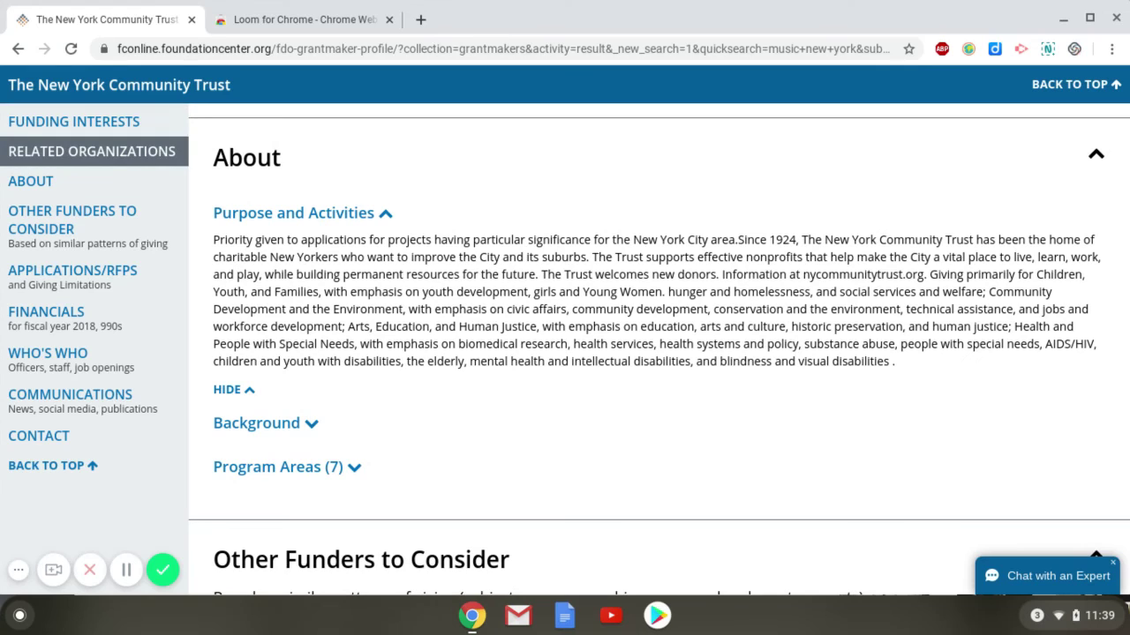
{"action": "scroll", "coordinate": [658, 349], "scroll_direction": "down", "scroll_amount": 6}
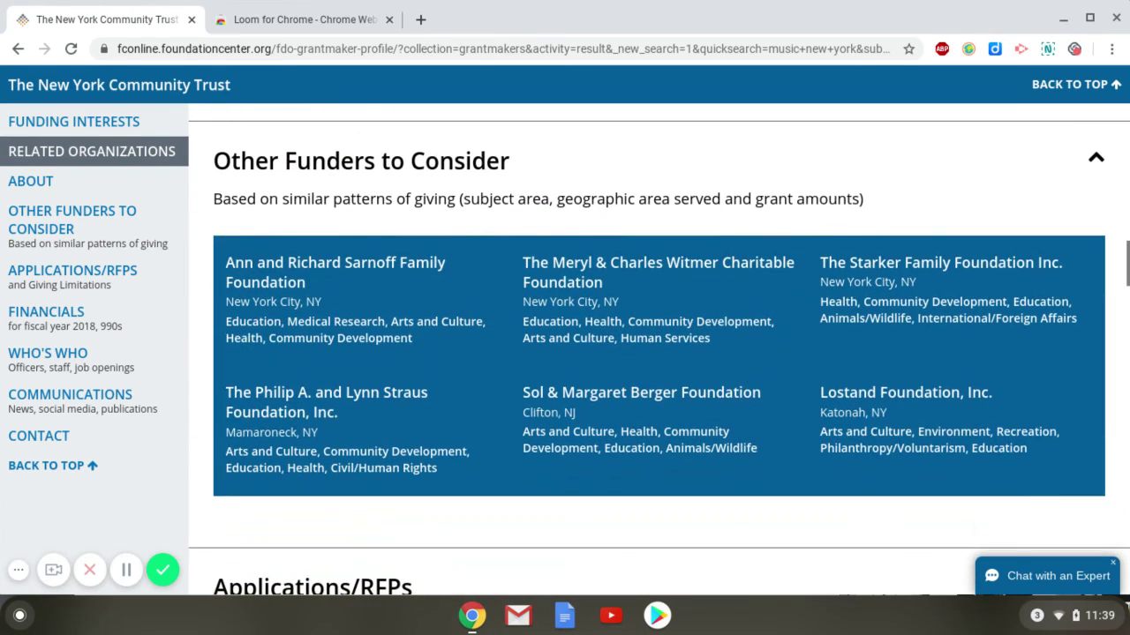
{"action": "scroll", "coordinate": [658, 347], "scroll_direction": "down", "scroll_amount": 5}
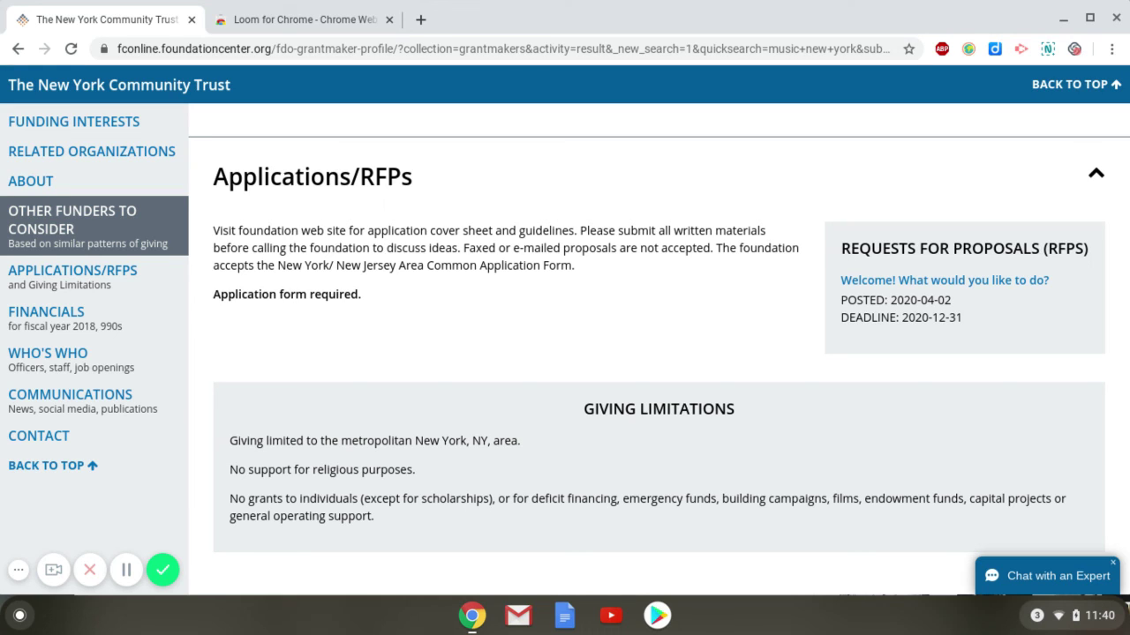
Read through the New York Community Trust's Financials and Who's Who sections.
{"action": "scroll", "coordinate": [658, 353], "scroll_direction": "down", "scroll_amount": 7}
{"action": "scroll", "coordinate": [658, 353], "scroll_direction": "up", "scroll_amount": 2}
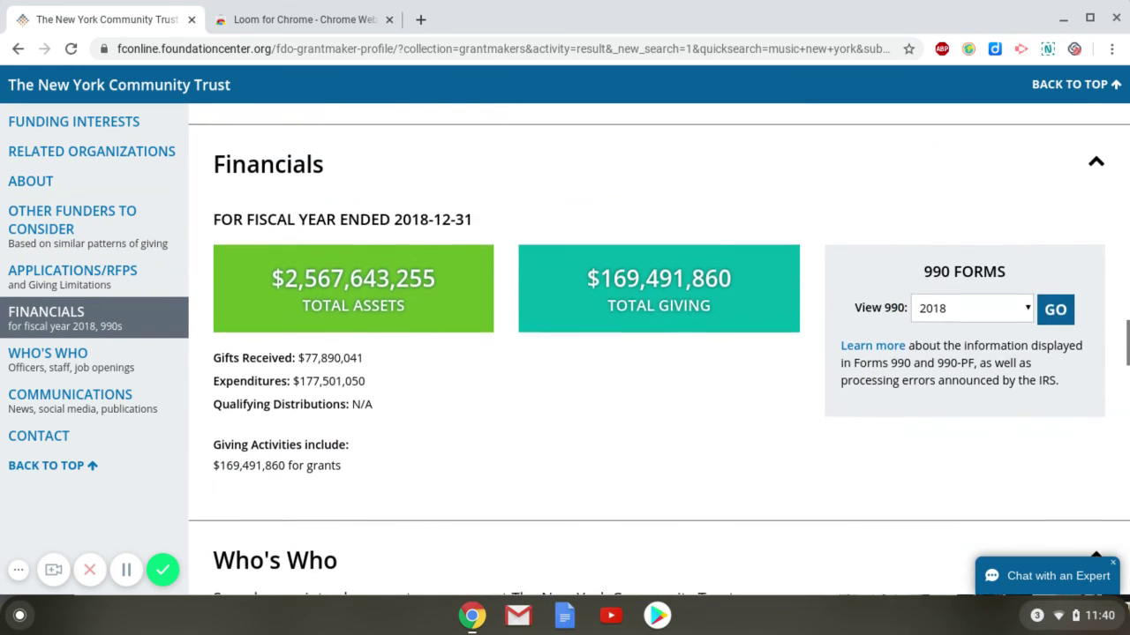
{"action": "scroll", "coordinate": [659, 353], "scroll_direction": "down", "scroll_amount": 3}
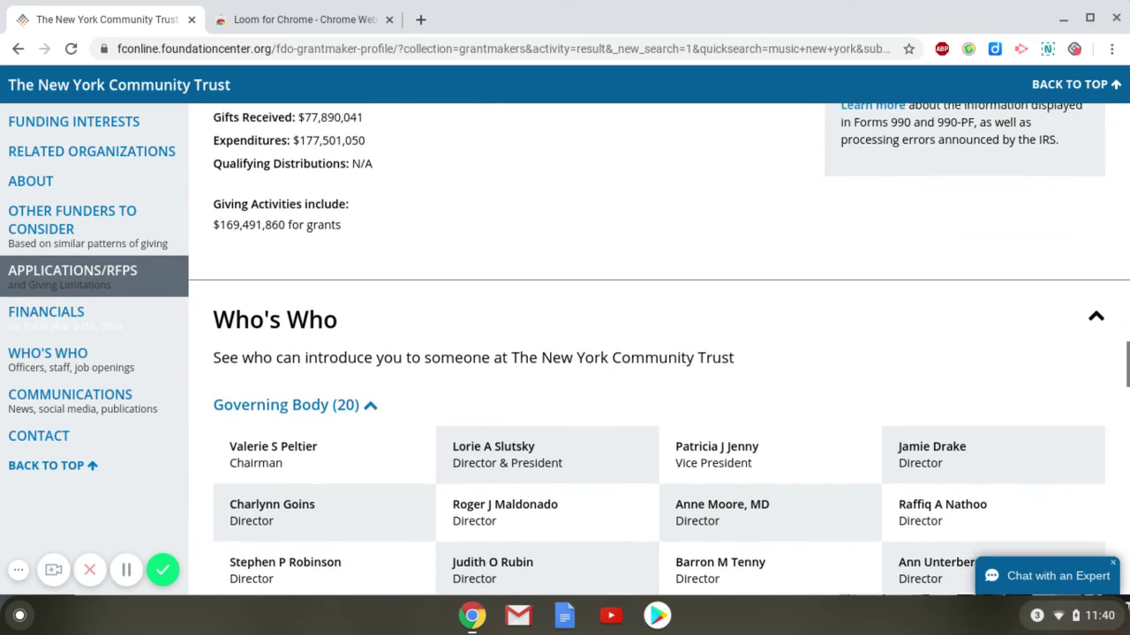
{"action": "scroll", "coordinate": [658, 349], "scroll_direction": "down", "scroll_amount": 1}
{"action": "scroll", "coordinate": [658, 353], "scroll_direction": "down", "scroll_amount": 3}
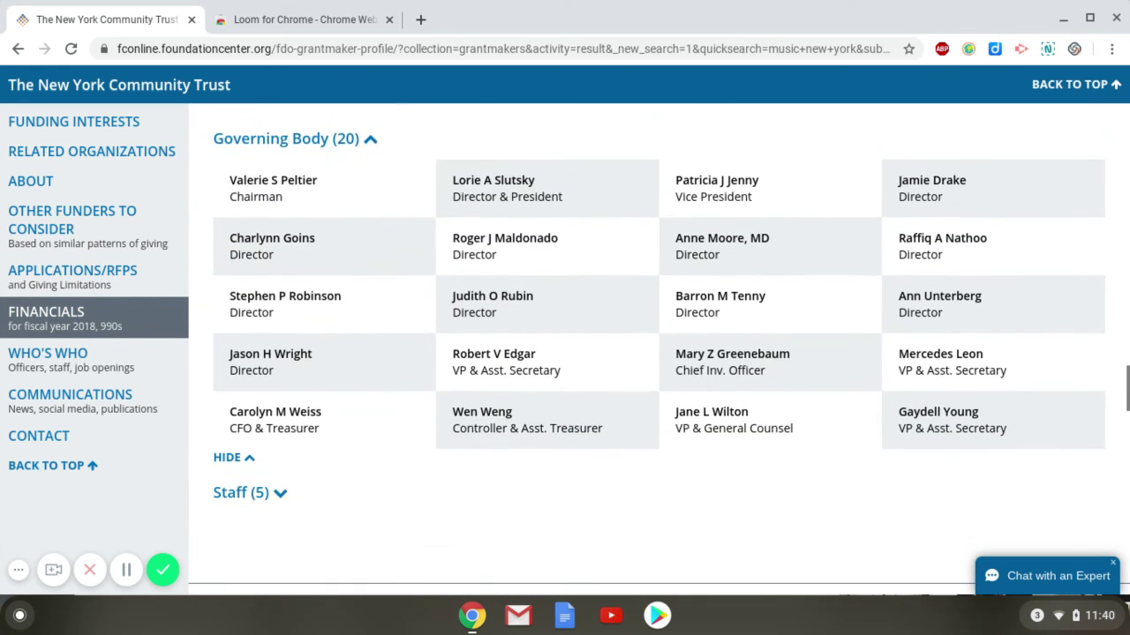
{"action": "scroll", "coordinate": [658, 349], "scroll_direction": "down", "scroll_amount": 5}
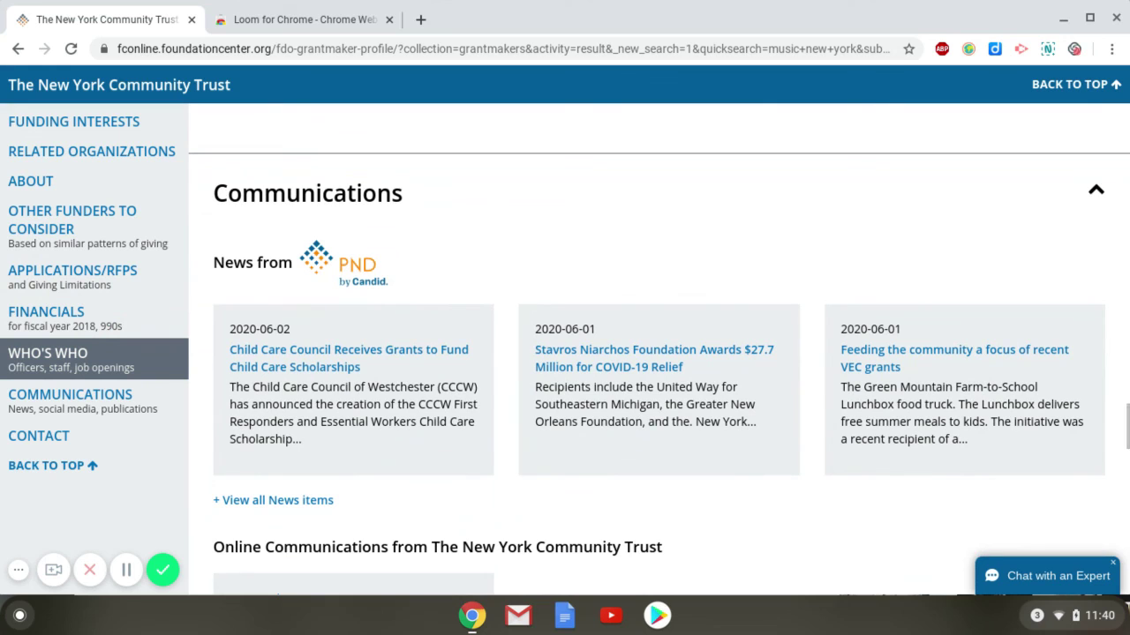
Read the Communications section down to the footer, then return to the search home via the logo.
{"action": "scroll", "coordinate": [658, 353], "scroll_direction": "down", "scroll_amount": 3}
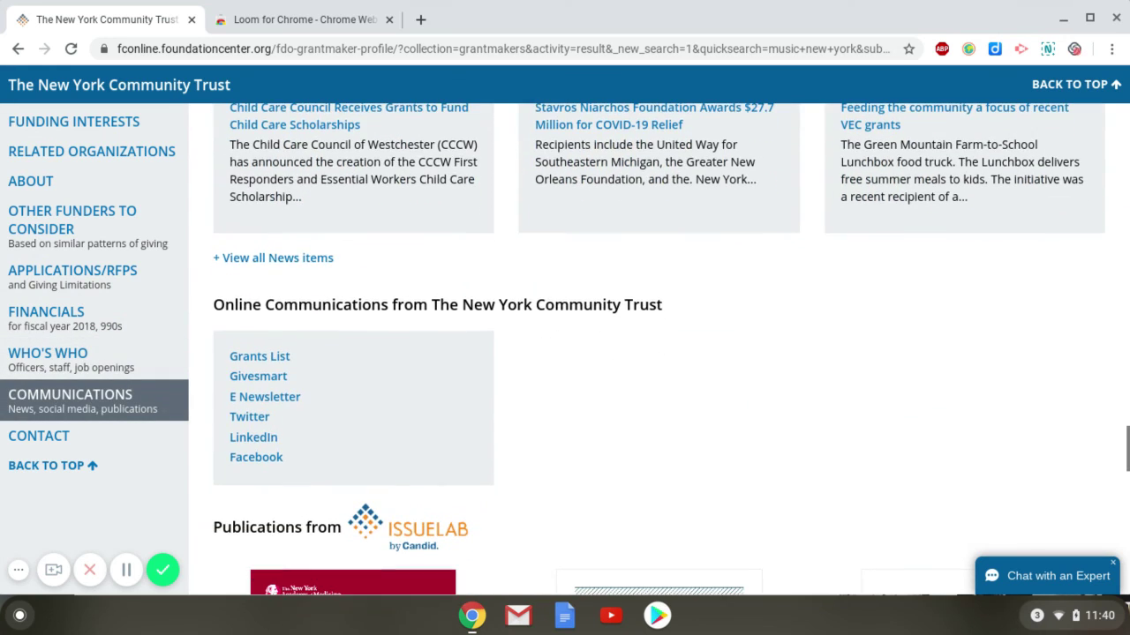
{"action": "scroll", "coordinate": [658, 353], "scroll_direction": "down", "scroll_amount": 2}
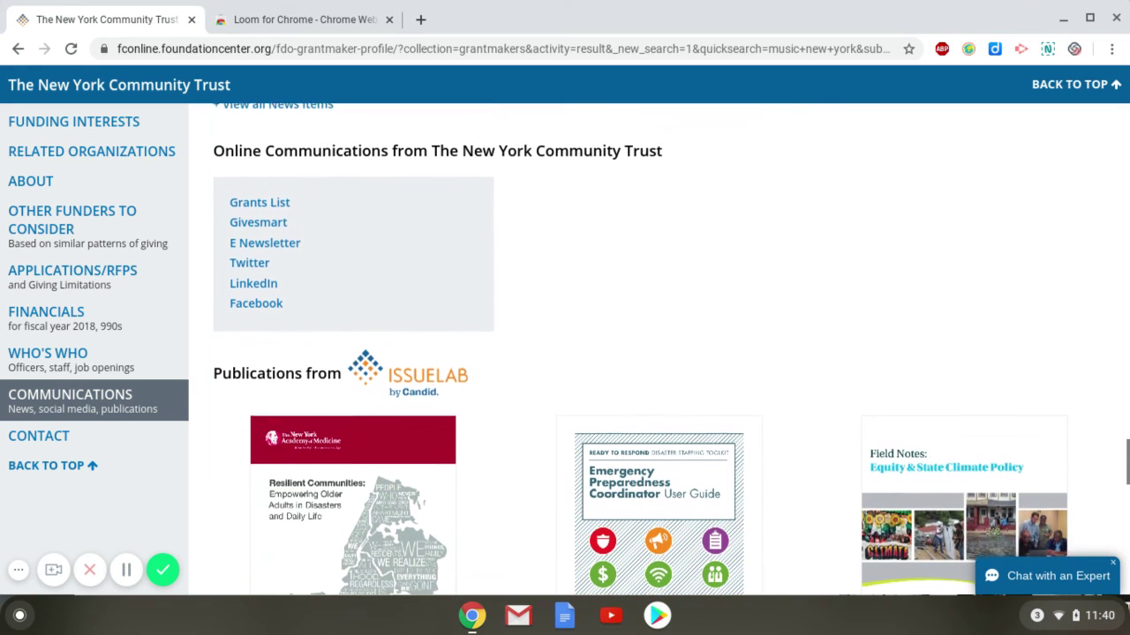
{"action": "scroll", "coordinate": [658, 353], "scroll_direction": "down", "scroll_amount": 3}
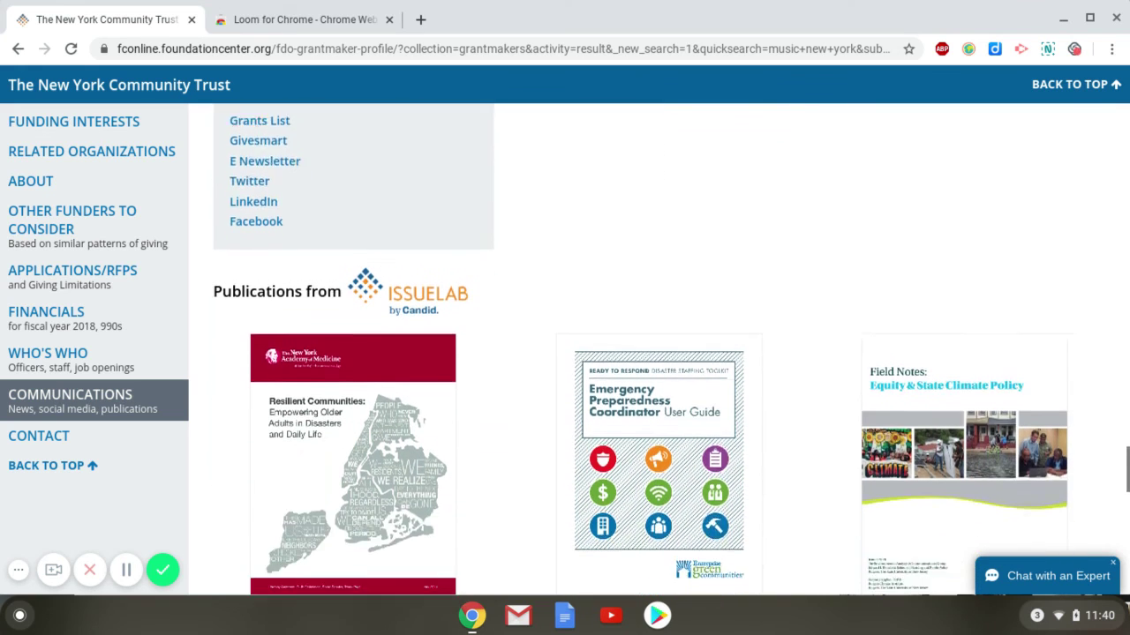
{"action": "scroll", "coordinate": [659, 353], "scroll_direction": "down", "scroll_amount": 1}
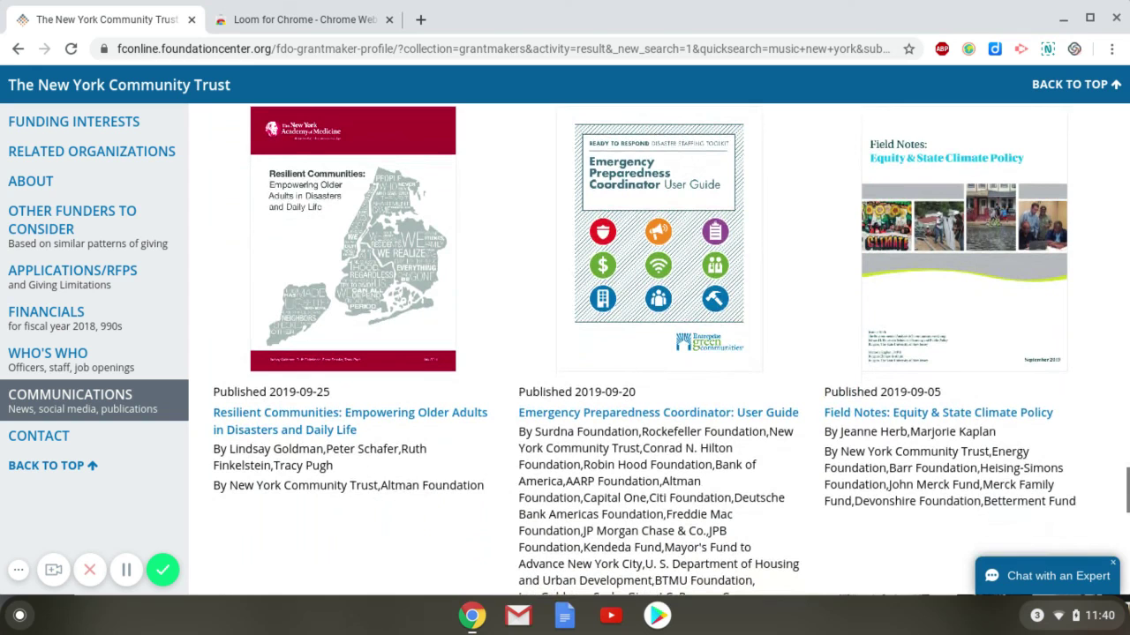
{"action": "scroll", "coordinate": [658, 353], "scroll_direction": "down", "scroll_amount": 5}
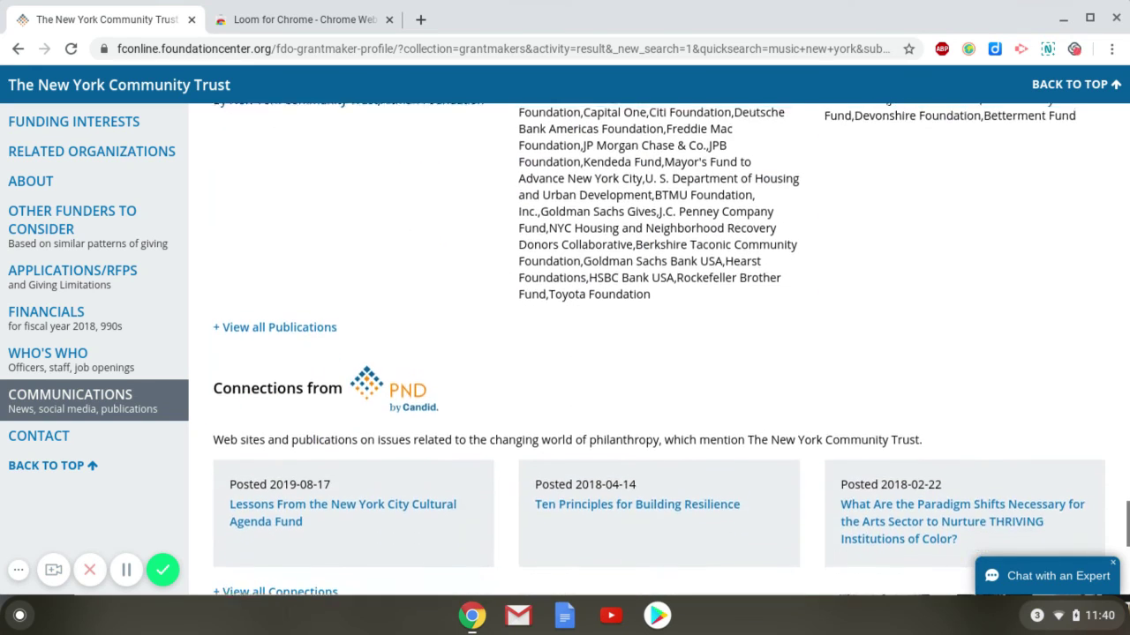
{"action": "scroll", "coordinate": [659, 353], "scroll_direction": "down", "scroll_amount": 5}
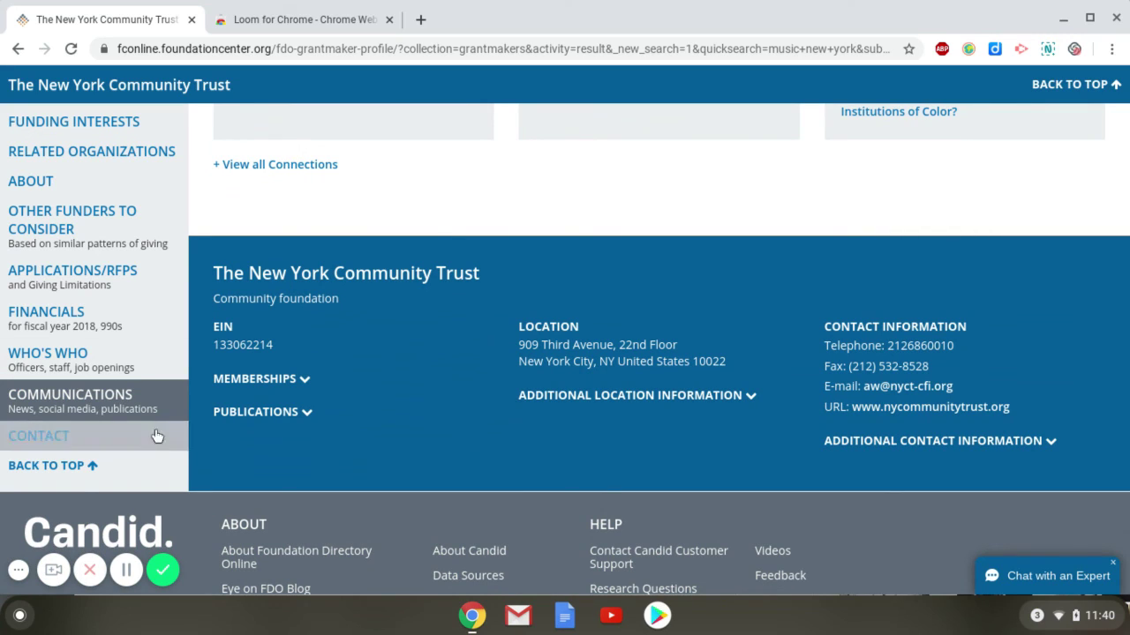
{"action": "left_click", "coordinate": [75, 468]}
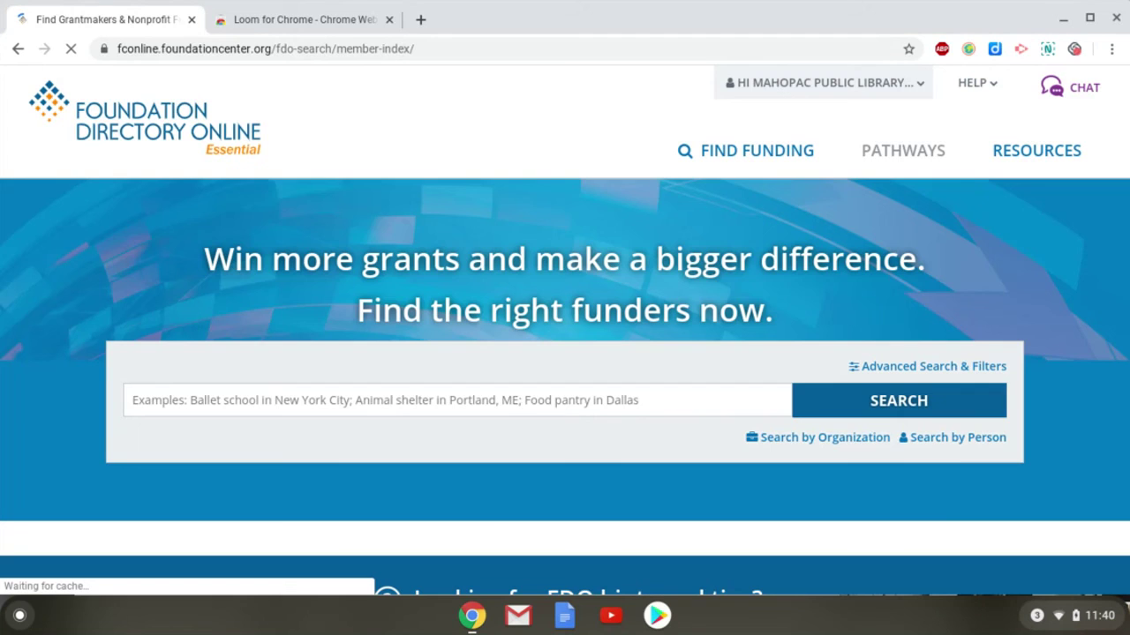